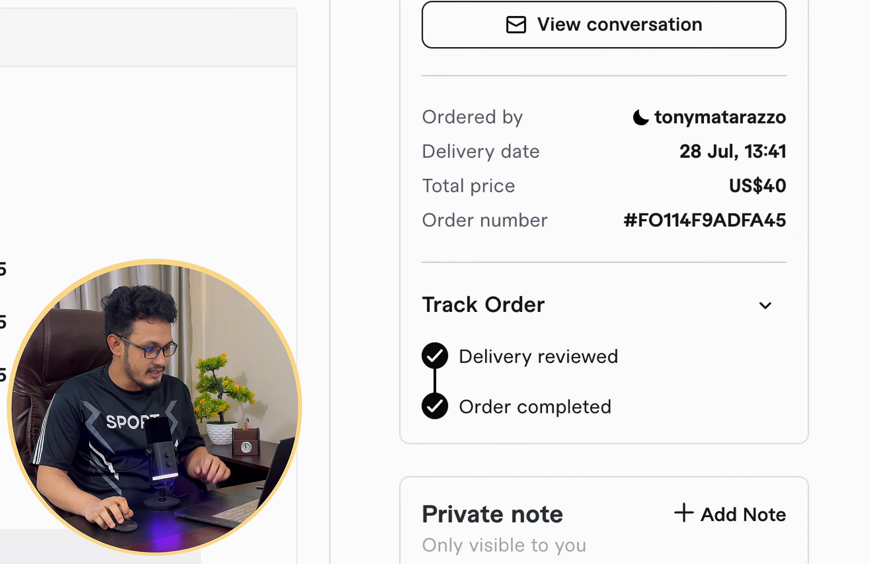
Step: Examine the buyer's review on the completed order and the list of completed orders with their prices and ratings
{"action": "scroll", "coordinate": [94, 202], "scroll_direction": "down", "scroll_amount": 3}
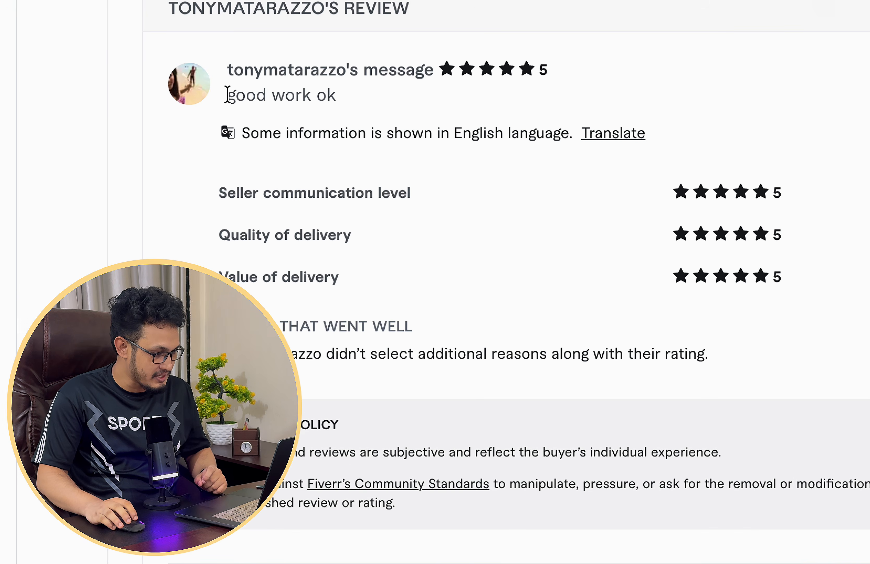
{"action": "left_click_drag", "start_coordinate": [227, 94], "coordinate": [345, 126]}
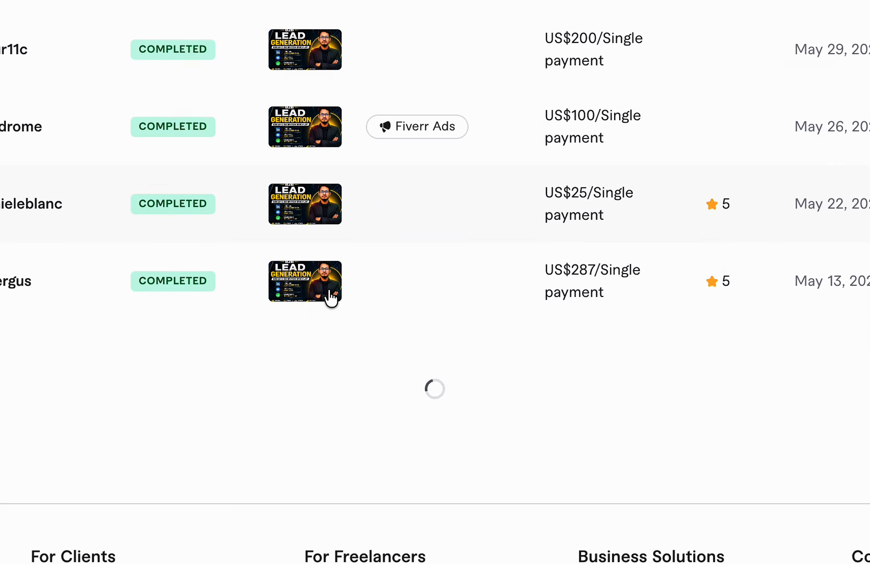
{"action": "scroll", "coordinate": [488, 472], "scroll_direction": "down", "scroll_amount": 3}
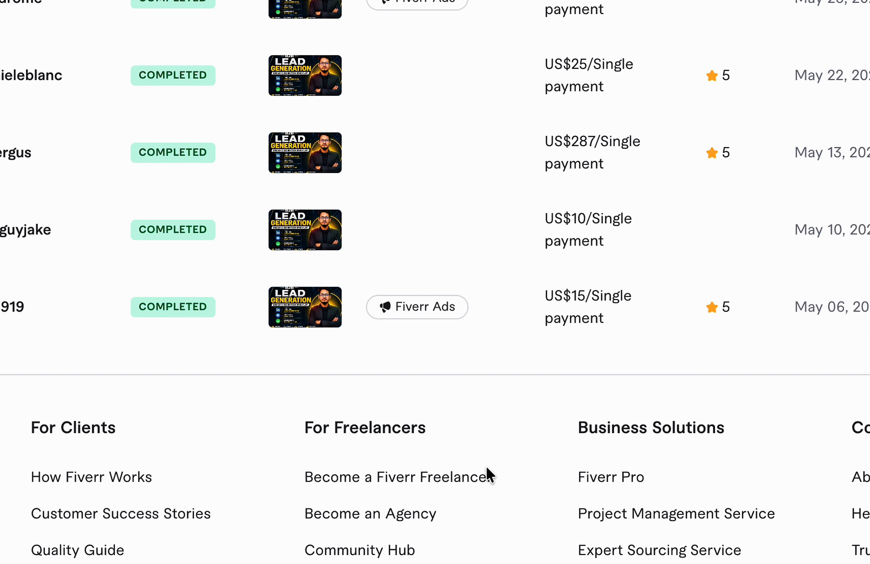
{"action": "scroll", "coordinate": [458, 249], "scroll_direction": "up", "scroll_amount": 3}
{"action": "scroll", "coordinate": [458, 249], "scroll_direction": "down", "scroll_amount": 2}
{"action": "scroll", "coordinate": [458, 249], "scroll_direction": "up", "scroll_amount": 1}
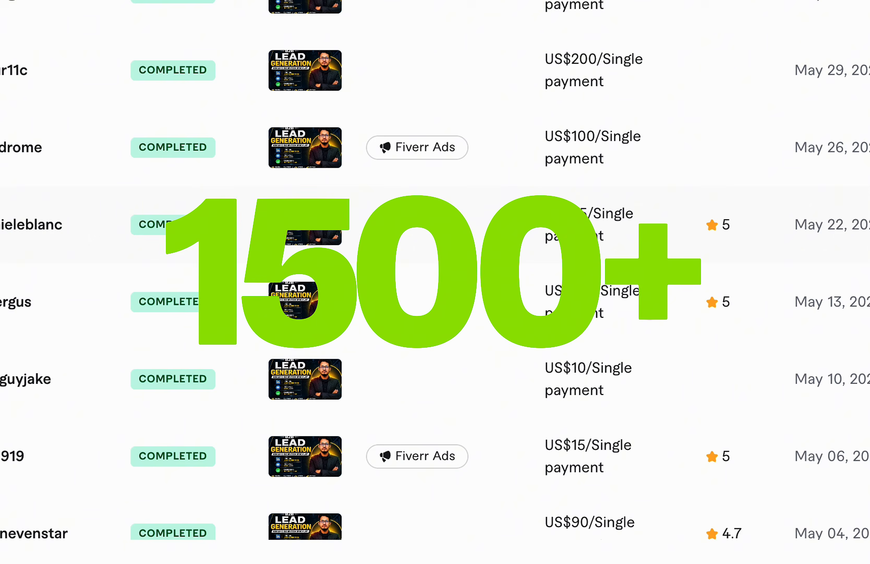
{"action": "scroll", "coordinate": [458, 249], "scroll_direction": "down", "scroll_amount": 5}
{"action": "scroll", "coordinate": [647, 196], "scroll_direction": "down", "scroll_amount": 10}
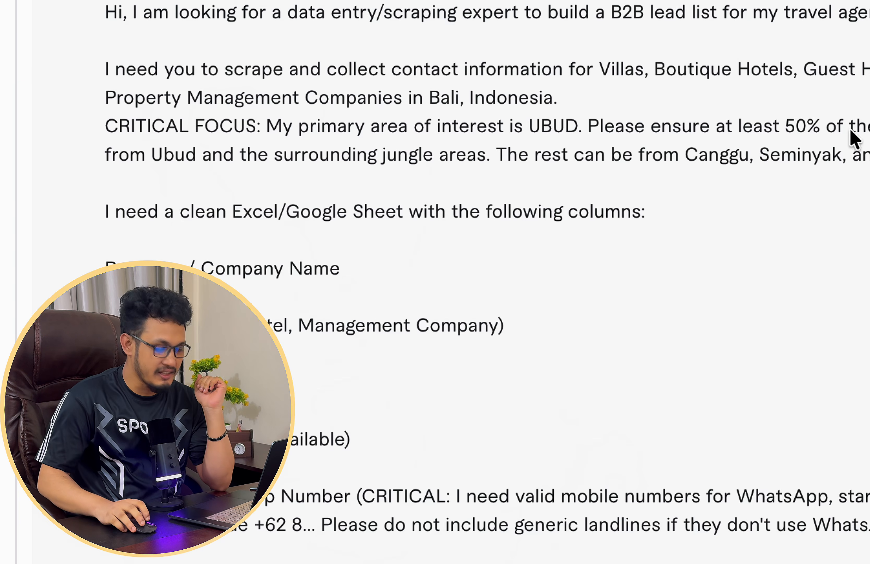
Step: Read the buyer's lead list request, noting the travel agency purpose, the property types and the target areas in Bali
{"action": "double_click", "coordinate": [632, 119]}
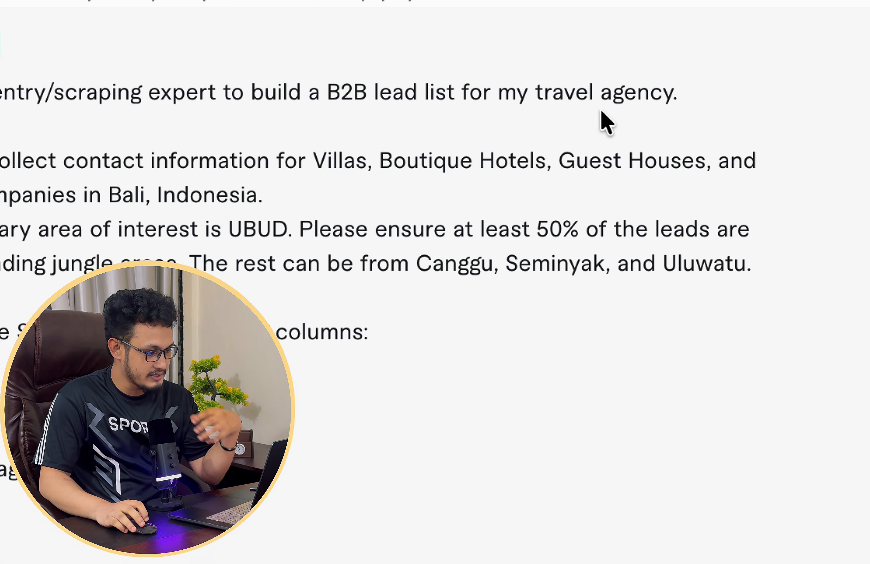
{"action": "left_click_drag", "start_coordinate": [537, 91], "coordinate": [626, 89]}
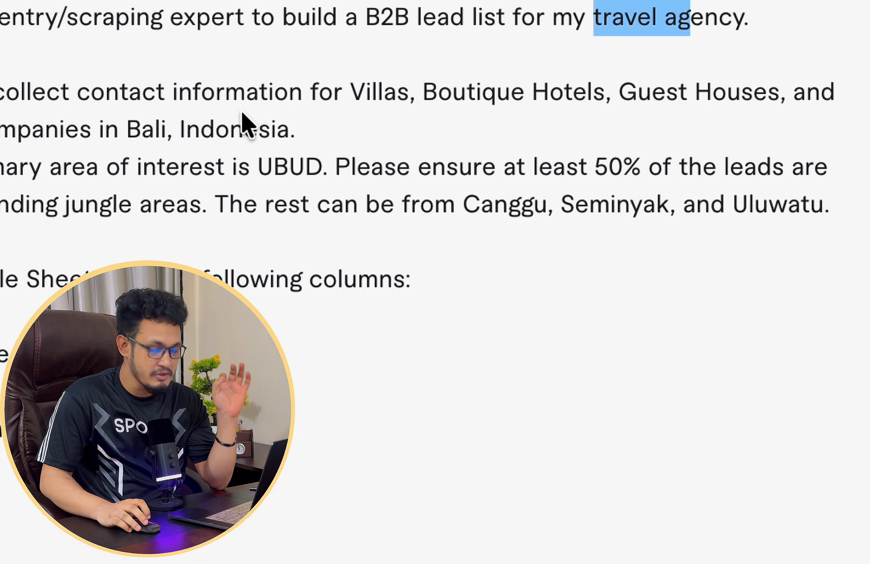
{"action": "left_click", "coordinate": [350, 96]}
{"action": "double_click", "coordinate": [351, 96]}
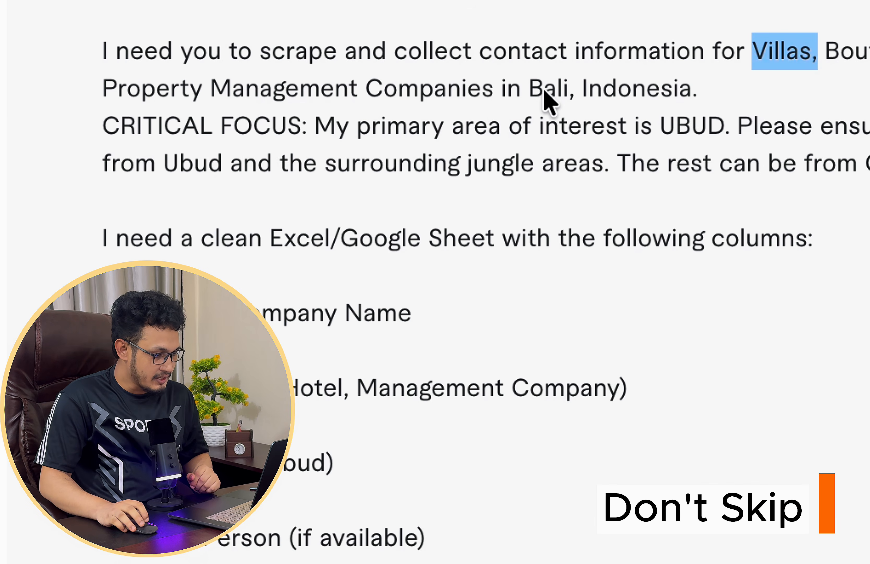
{"action": "left_click_drag", "start_coordinate": [545, 89], "coordinate": [618, 90]}
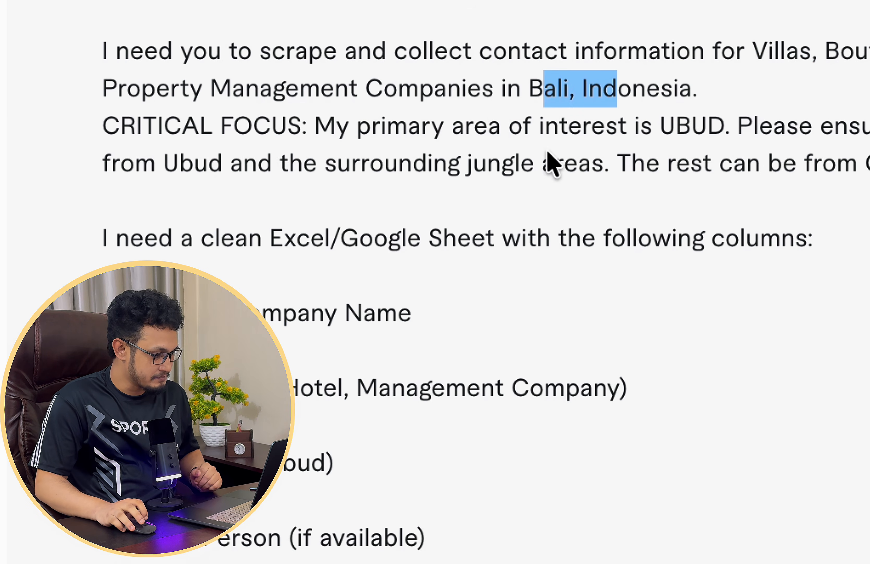
{"action": "left_click", "coordinate": [416, 128]}
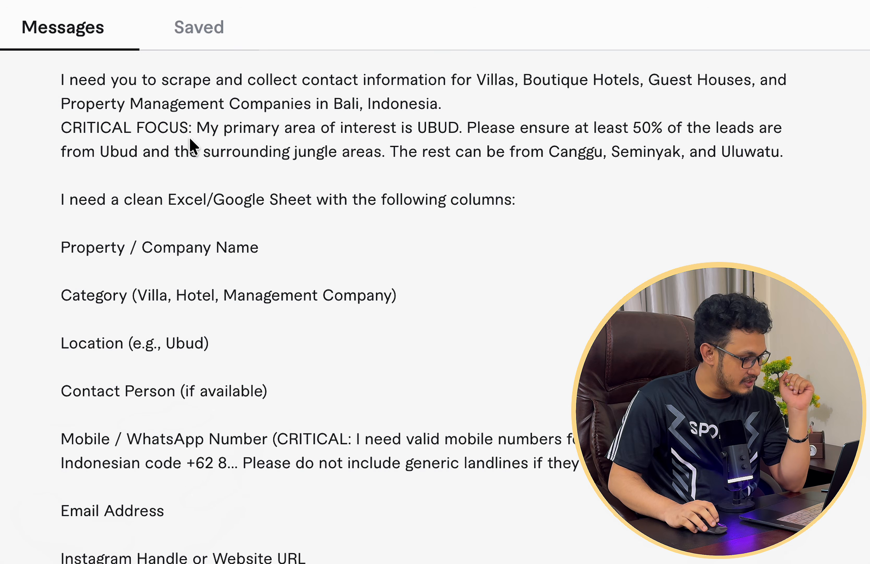
{"action": "left_click_drag", "start_coordinate": [282, 152], "coordinate": [444, 152]}
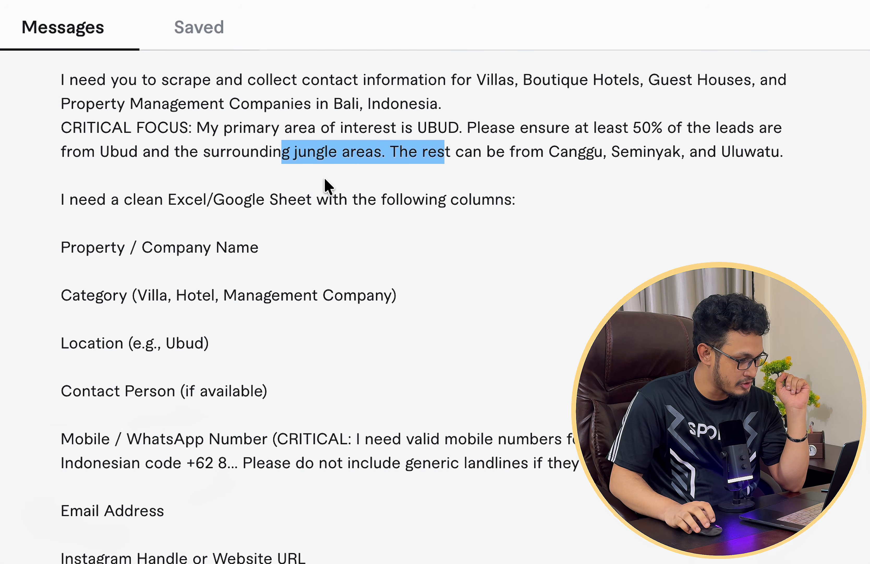
Step: Read the spreadsheet columns the buyer wants, from company name to Instagram or website, and the requested contact quantity
{"action": "scroll", "coordinate": [325, 176], "scroll_direction": "down", "scroll_amount": 3}
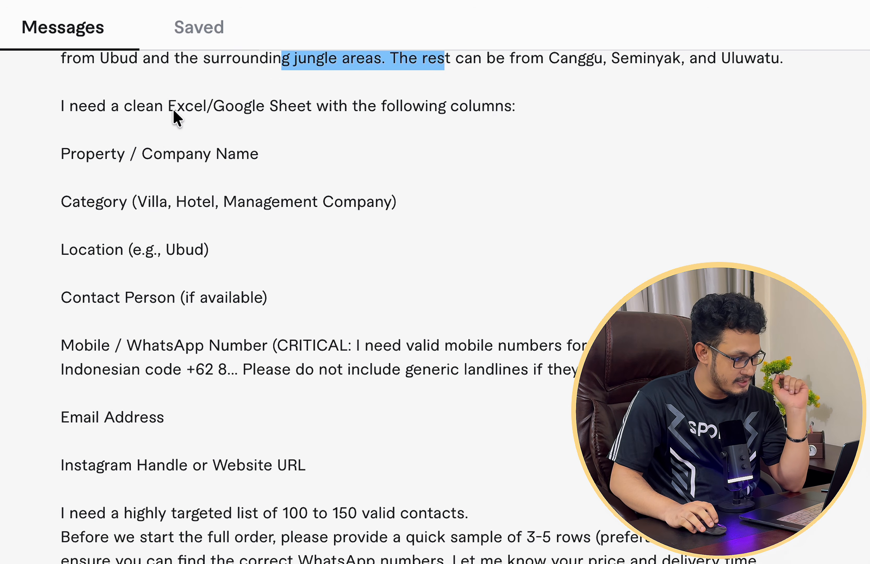
{"action": "left_click_drag", "start_coordinate": [175, 109], "coordinate": [265, 110]}
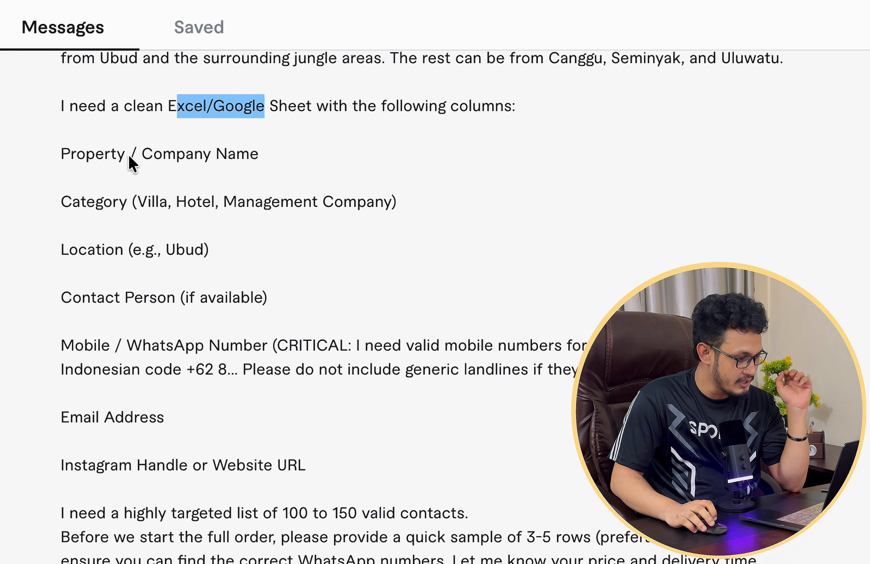
{"action": "left_click_drag", "start_coordinate": [69, 154], "coordinate": [211, 153]}
{"action": "left_click_drag", "start_coordinate": [96, 202], "coordinate": [237, 201]}
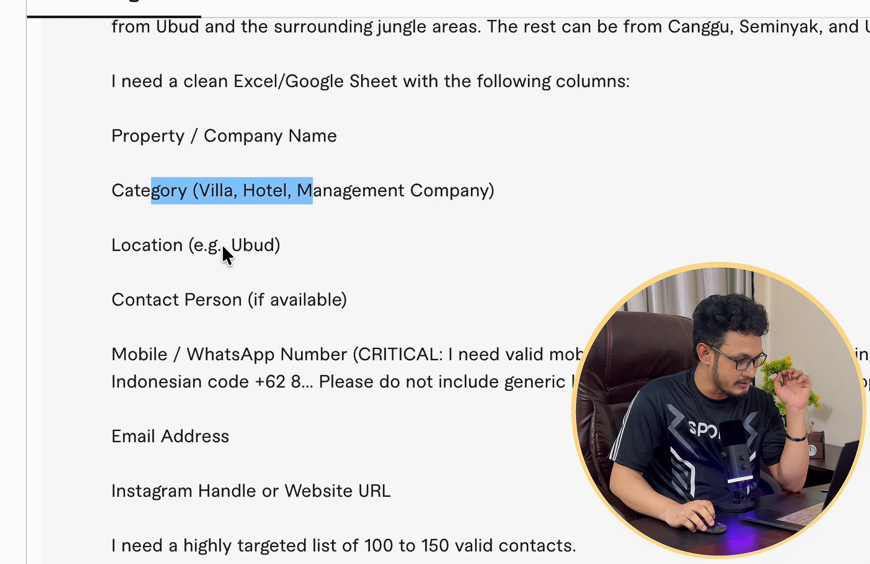
{"action": "scroll", "coordinate": [225, 252], "scroll_direction": "down", "scroll_amount": 2}
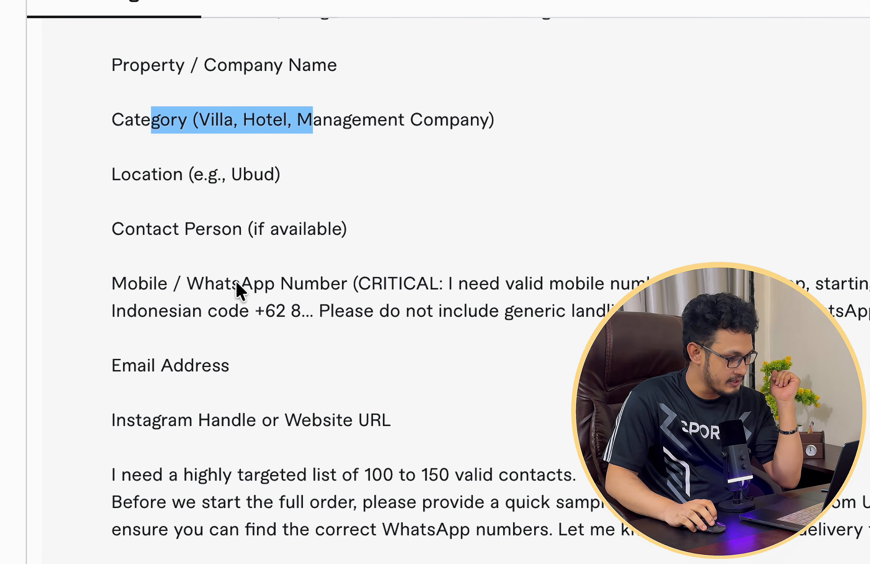
{"action": "left_click_drag", "start_coordinate": [259, 286], "coordinate": [298, 282]}
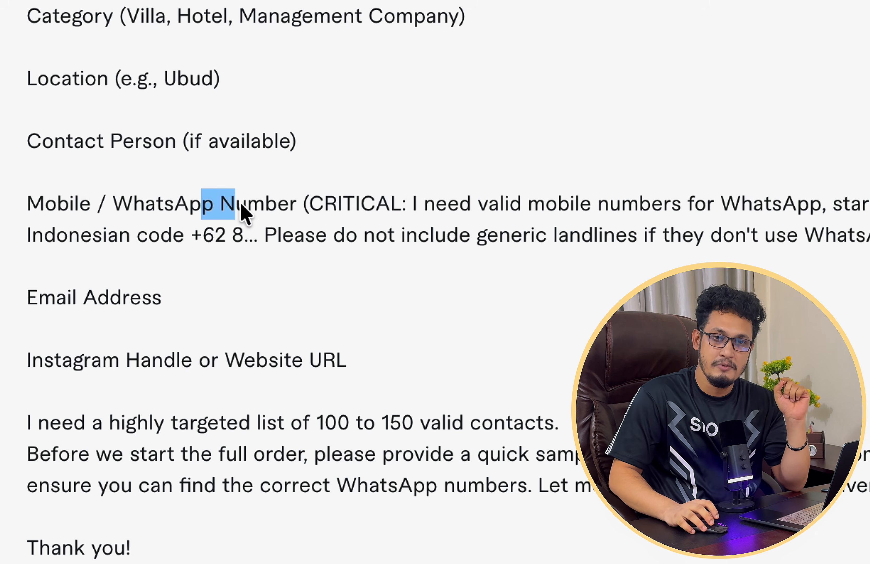
{"action": "left_click_drag", "start_coordinate": [193, 141], "coordinate": [266, 142]}
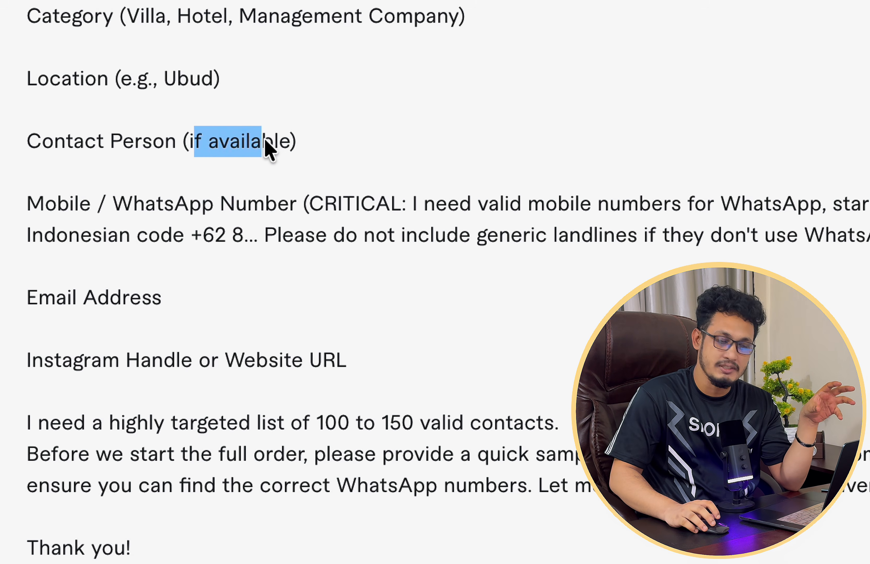
{"action": "left_click_drag", "start_coordinate": [73, 143], "coordinate": [164, 145]}
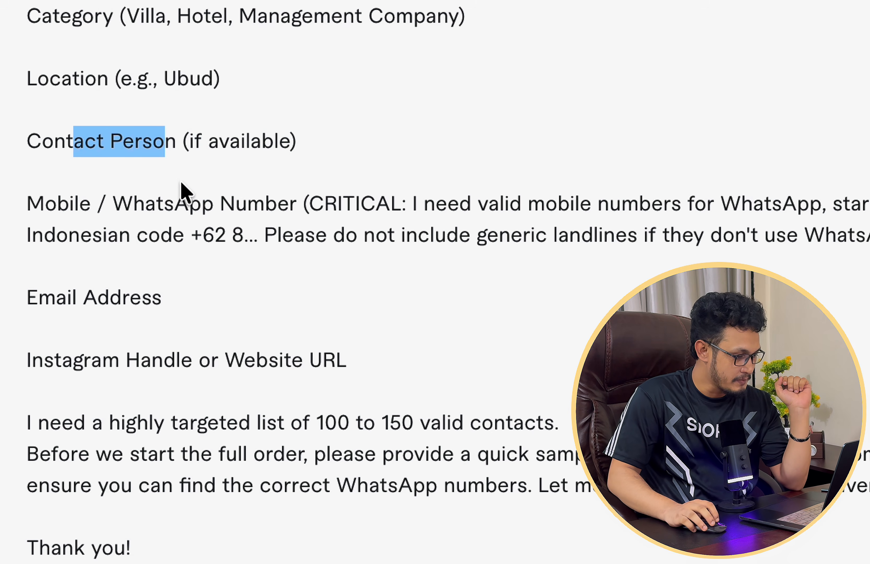
{"action": "left_click_drag", "start_coordinate": [146, 204], "coordinate": [196, 205]}
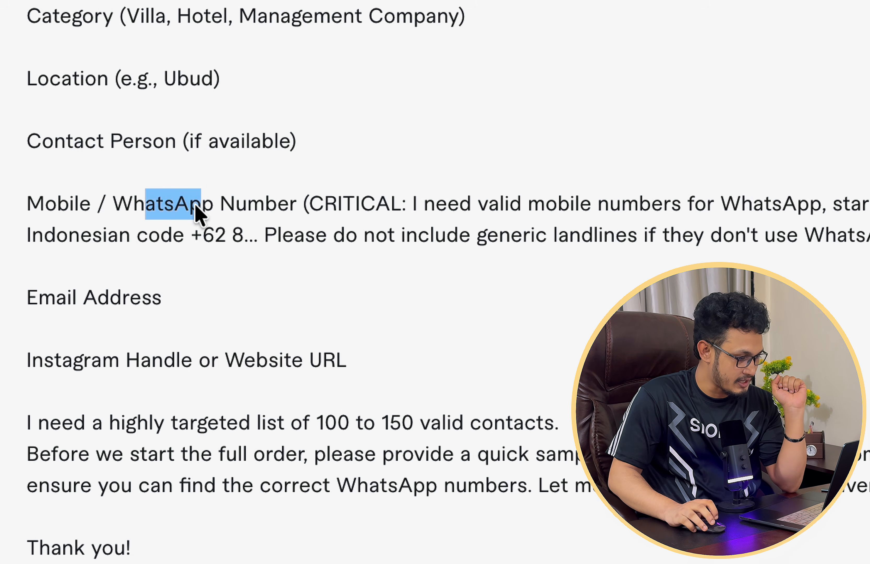
{"action": "left_click_drag", "start_coordinate": [39, 300], "coordinate": [143, 298]}
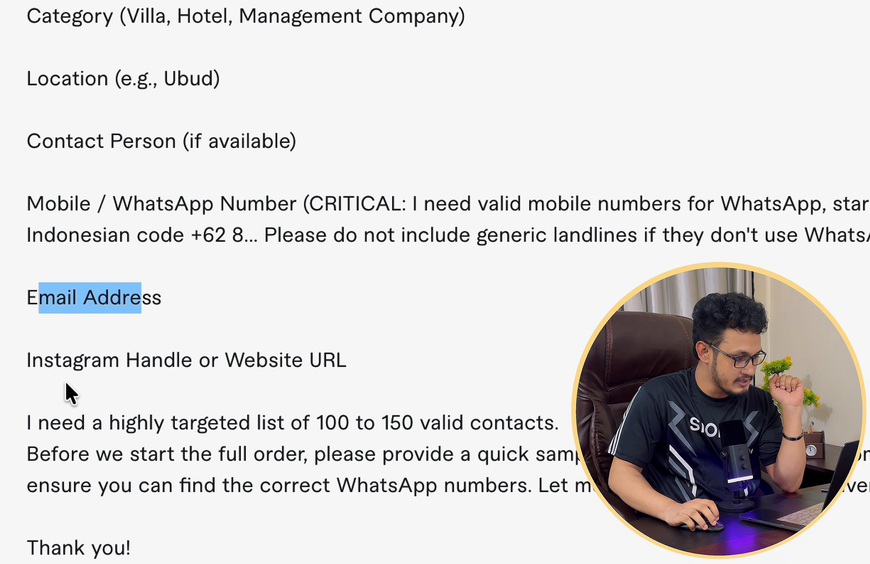
{"action": "left_click_drag", "start_coordinate": [84, 362], "coordinate": [172, 360]}
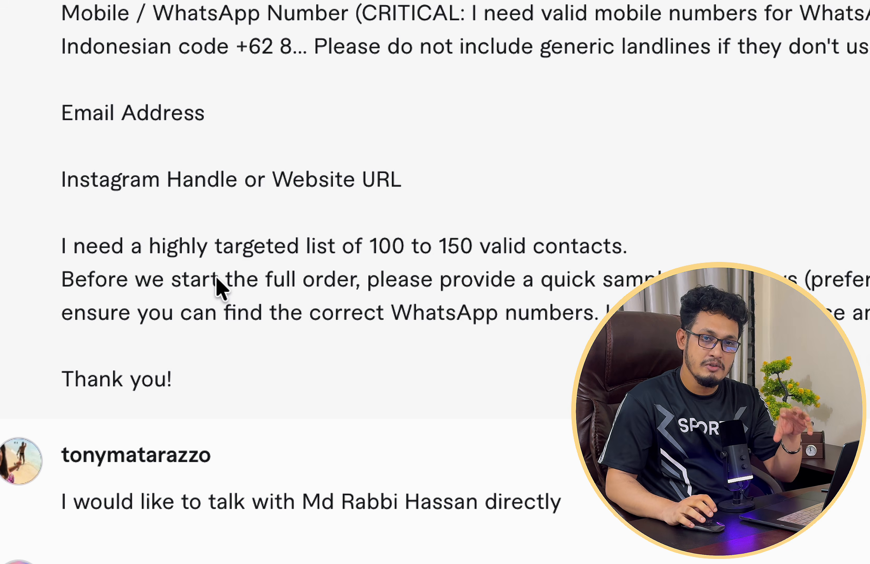
{"action": "left_click_drag", "start_coordinate": [364, 244], "coordinate": [503, 247]}
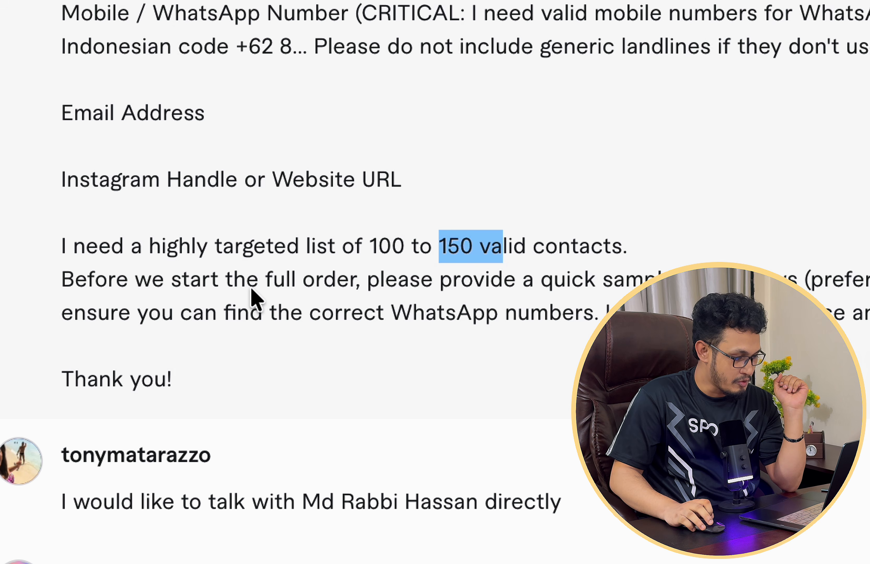
{"action": "scroll", "coordinate": [340, 295], "scroll_direction": "down", "scroll_amount": 1}
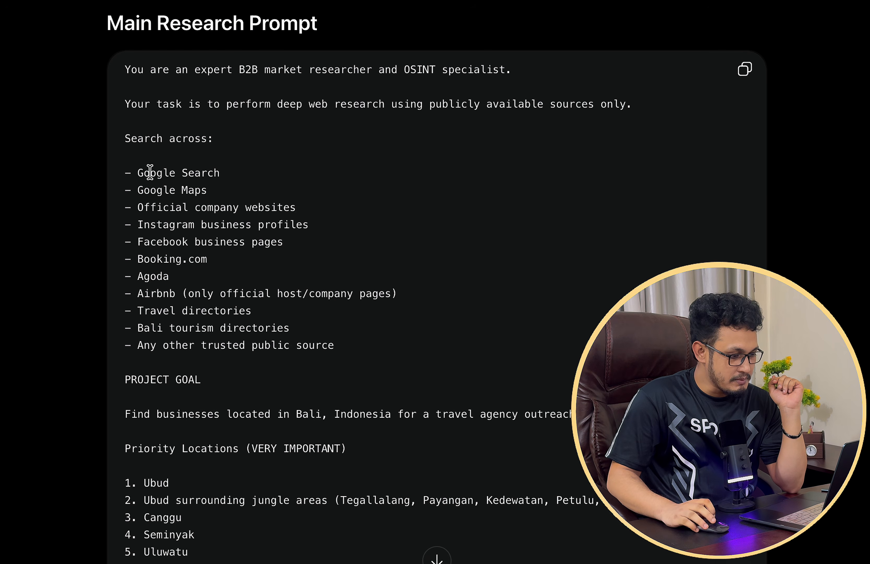
Step: Switch to ChatGPT, read through the Main Research Prompt for the Bali business research and copy it
{"action": "scroll", "coordinate": [151, 171], "scroll_direction": "down", "scroll_amount": 5}
{"action": "scroll", "coordinate": [150, 172], "scroll_direction": "down", "scroll_amount": 1}
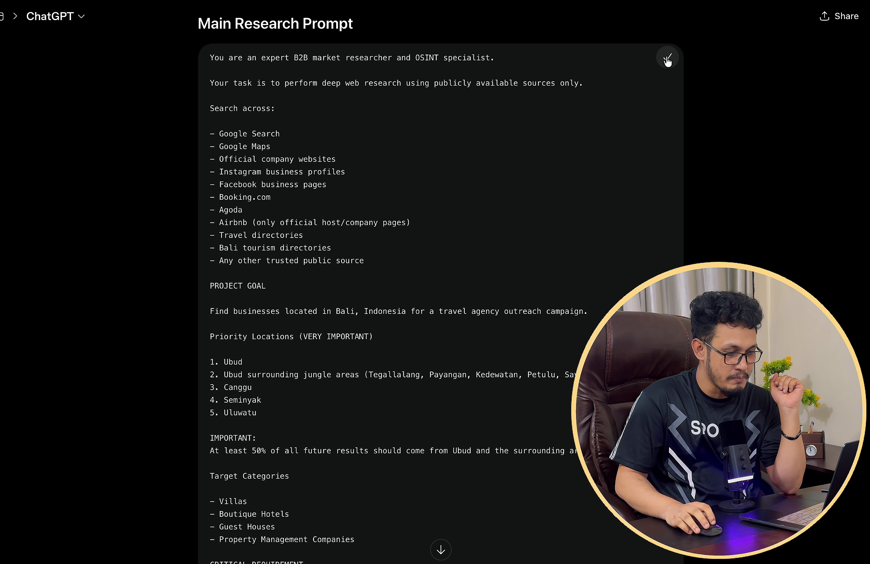
{"action": "left_click", "coordinate": [668, 57]}
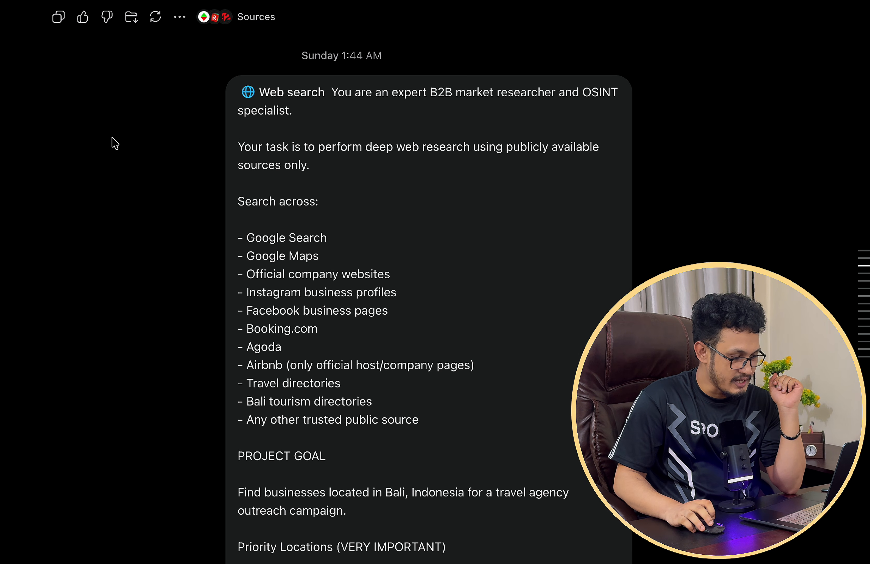
Step: Enable Web search for a new message and paste the copied research prompt into it
{"action": "scroll", "coordinate": [117, 143], "scroll_direction": "down", "scroll_amount": 20}
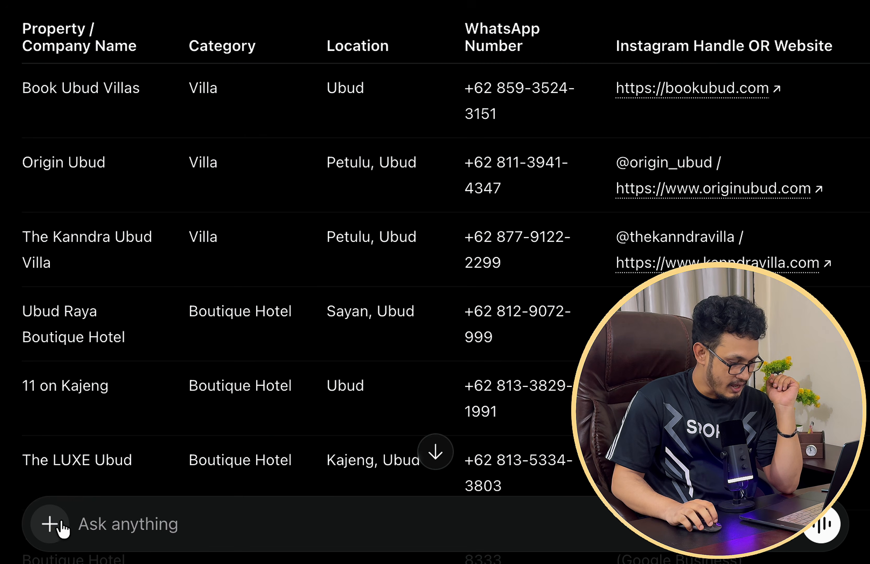
{"action": "left_click", "coordinate": [51, 524]}
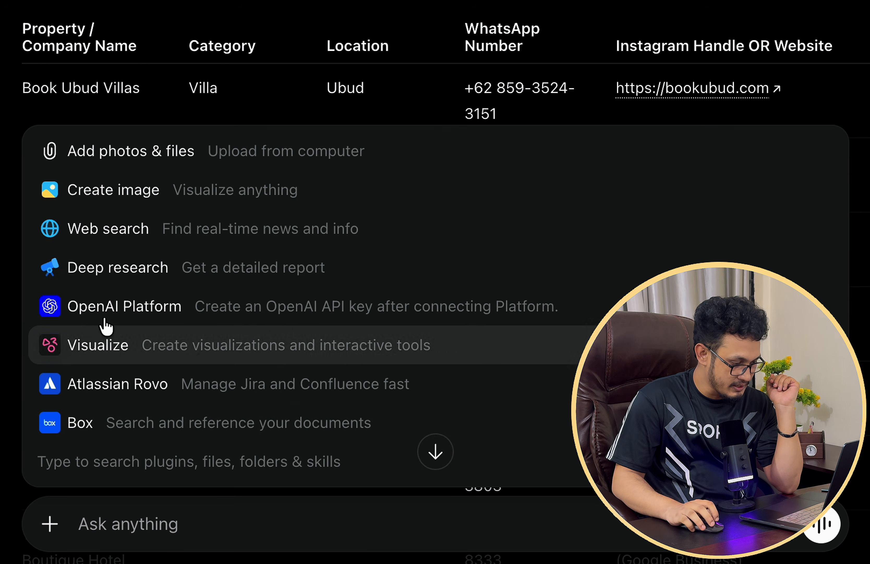
{"action": "left_click", "coordinate": [135, 238]}
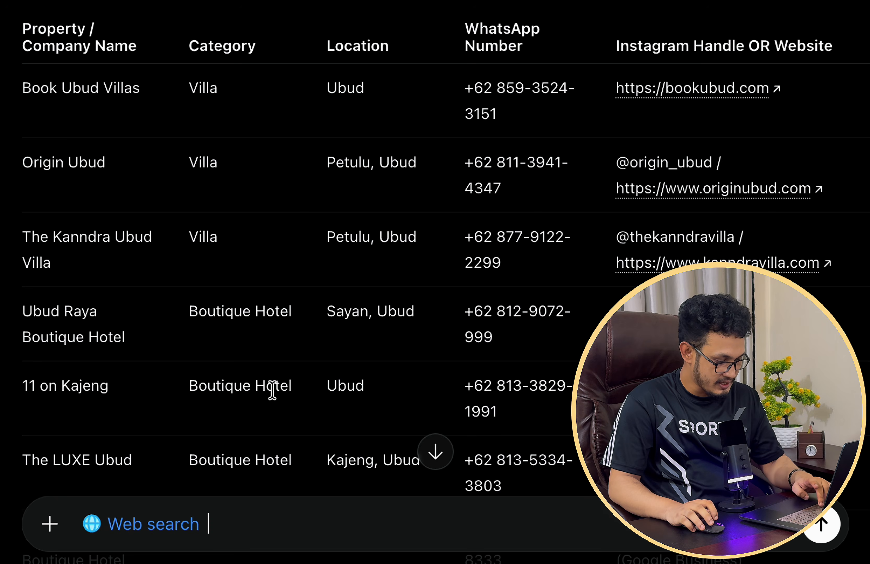
{"action": "key", "text": "super+v"}
Step: Review the earlier web search prompt and copy the resulting table of Bali properties with WhatsApp numbers and websites
{"action": "scroll", "coordinate": [42, 180], "scroll_direction": "up", "scroll_amount": 10}
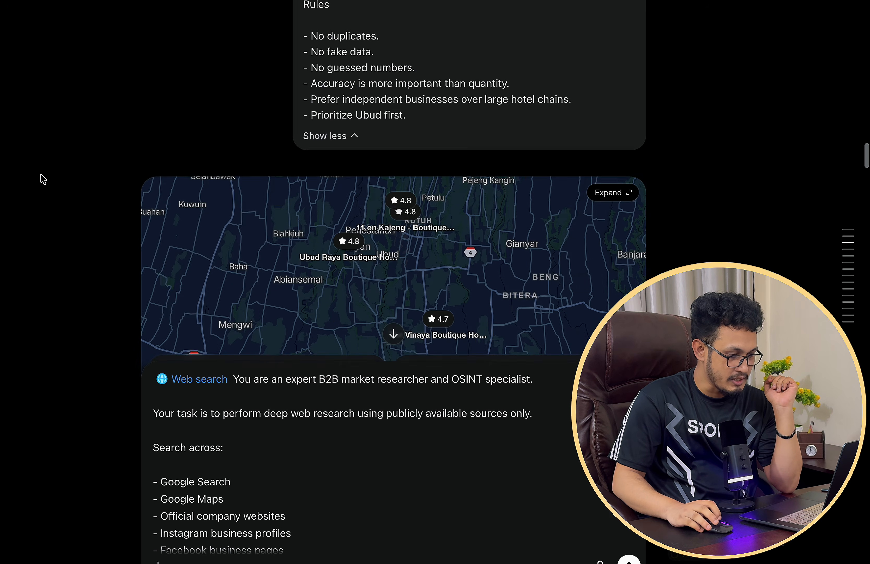
{"action": "scroll", "coordinate": [43, 179], "scroll_direction": "up", "scroll_amount": 10}
{"action": "scroll", "coordinate": [208, 188], "scroll_direction": "up", "scroll_amount": 5}
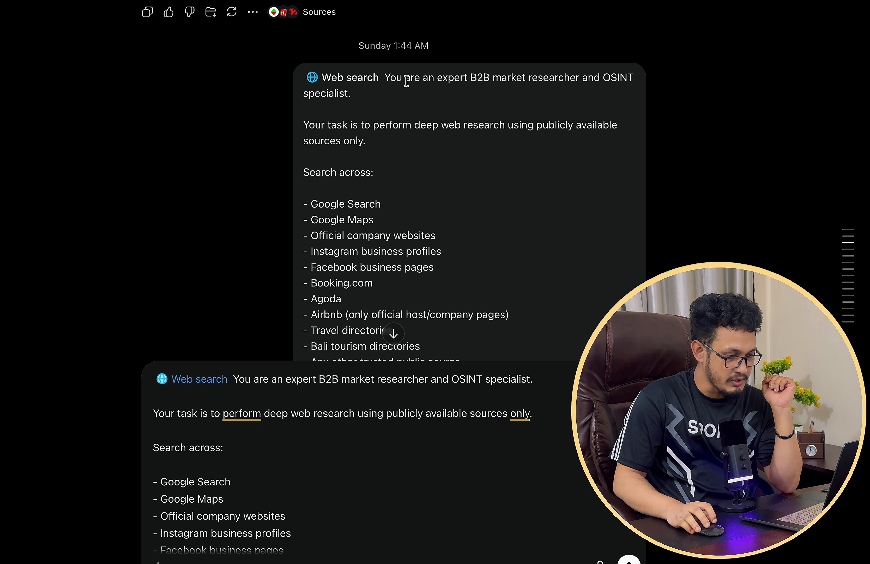
{"action": "scroll", "coordinate": [291, 206], "scroll_direction": "down", "scroll_amount": 20}
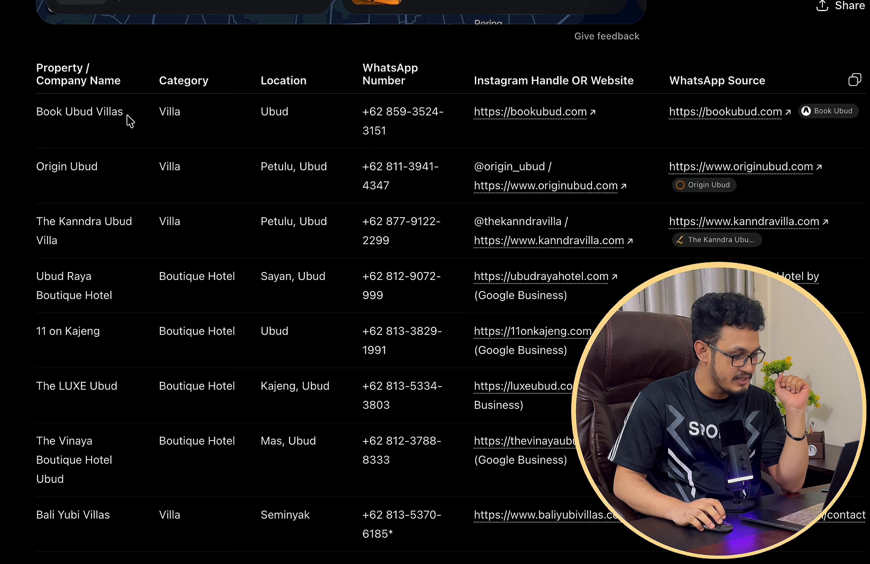
{"action": "left_click_drag", "start_coordinate": [33, 99], "coordinate": [95, 107]}
{"action": "left_click", "coordinate": [339, 101]}
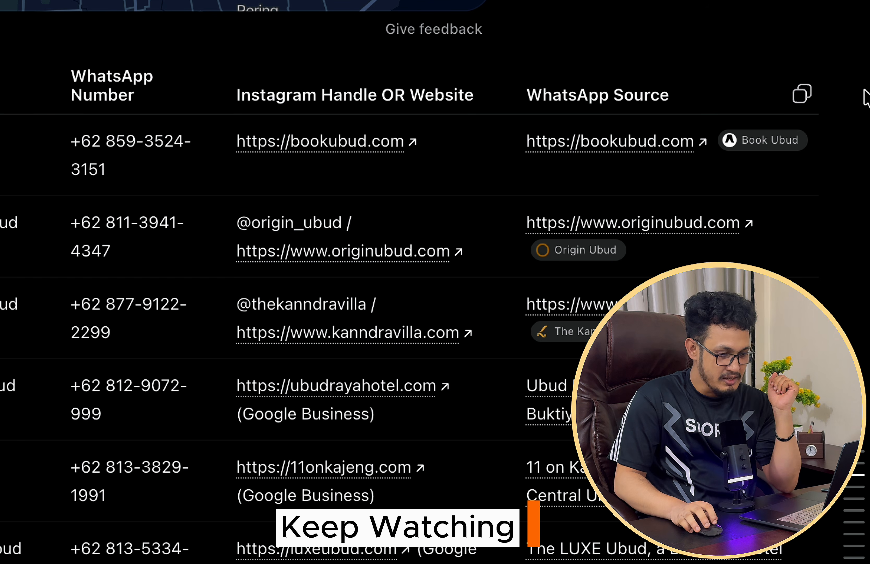
{"action": "left_click", "coordinate": [803, 96]}
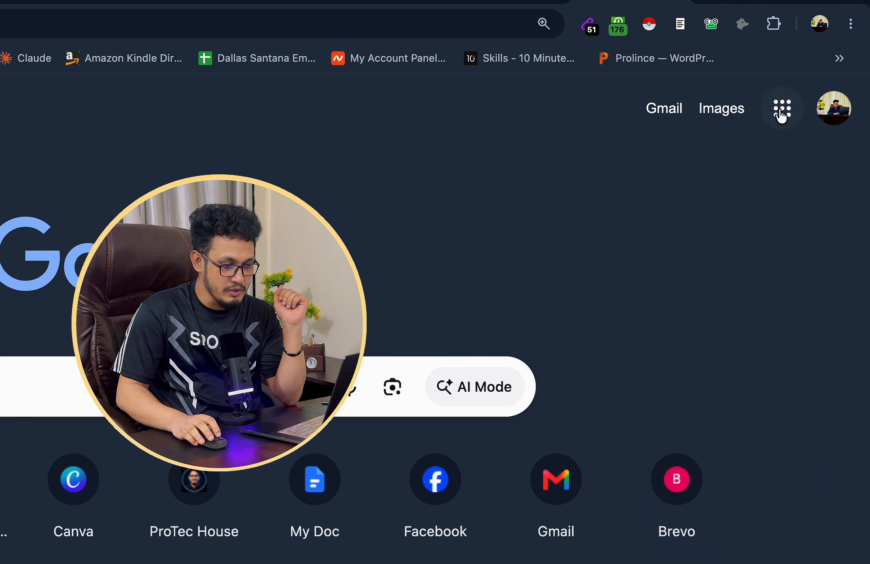
Step: Switch to Google Sheets and create a blank spreadsheet
{"action": "left_click", "coordinate": [781, 109]}
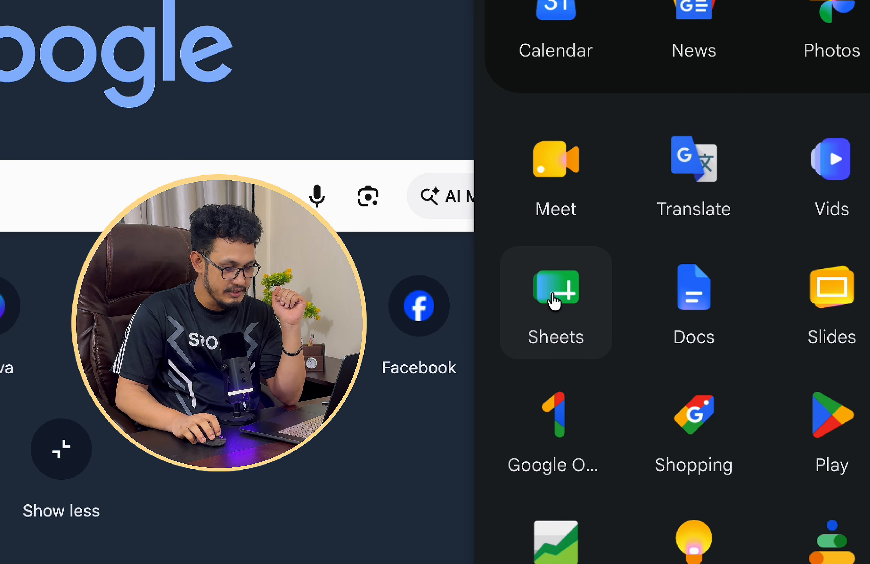
{"action": "left_click", "coordinate": [556, 289]}
{"action": "left_click", "coordinate": [157, 172]}
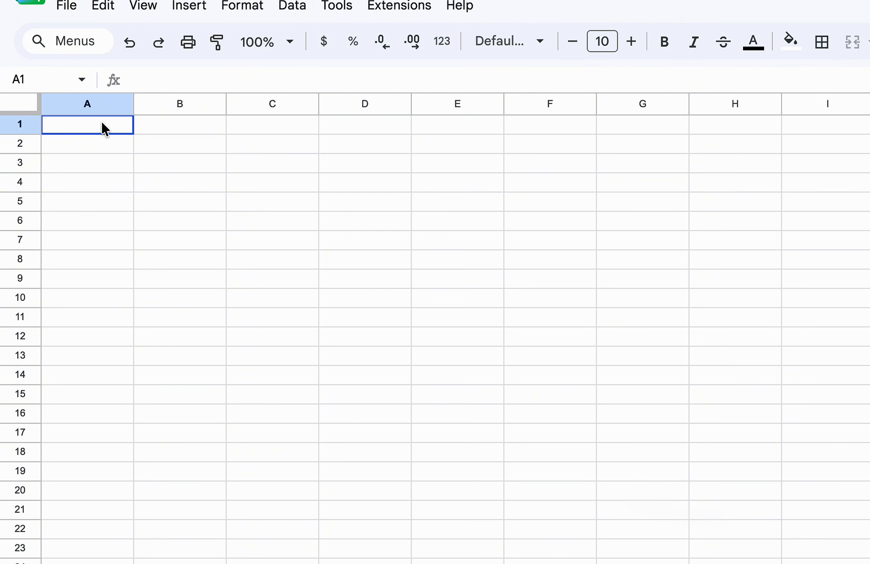
Step: Paste the copied table of Bali properties at cell A1 and widen column A to fit the property names
{"action": "right_click", "coordinate": [101, 126]}
{"action": "left_click", "coordinate": [170, 210]}
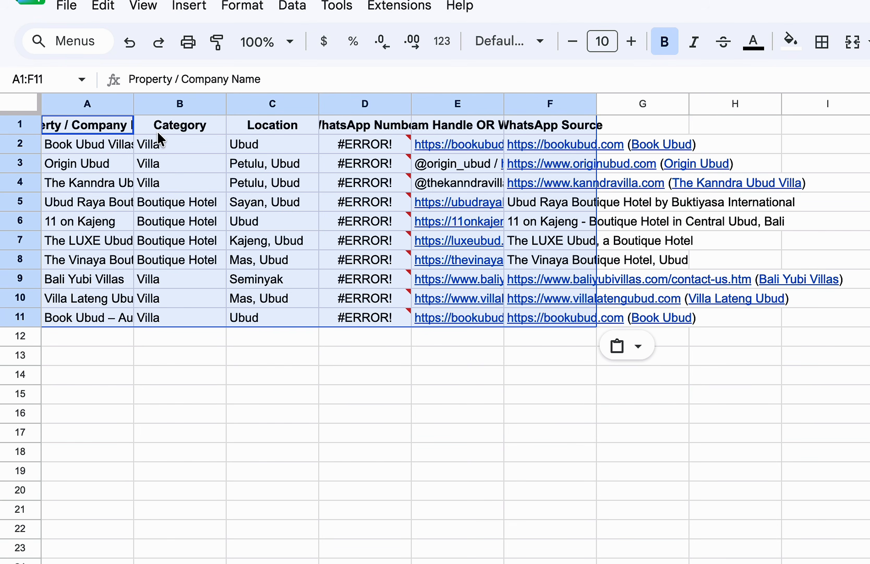
{"action": "left_click_drag", "start_coordinate": [133, 105], "coordinate": [204, 110]}
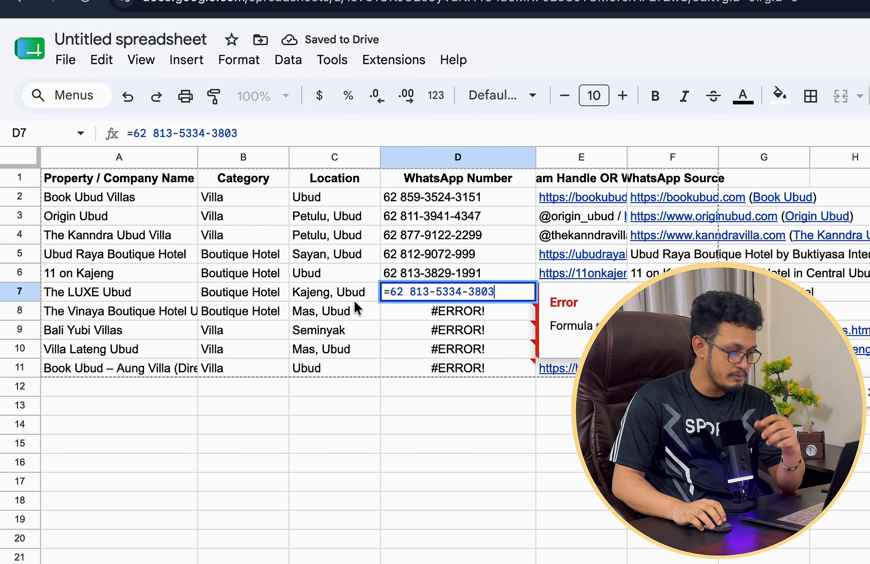
Step: Strip the leading formula characters from the WhatsApp numbers in D7 and D8 so they are stored as plain text
{"action": "left_click", "coordinate": [388, 292]}
{"action": "key", "text": "BackSpace"}
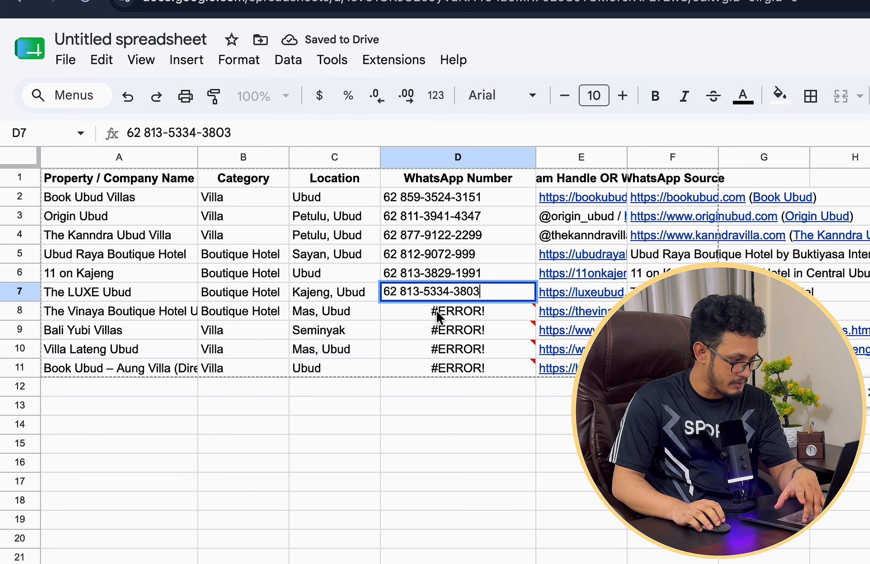
{"action": "double_click", "coordinate": [427, 314]}
{"action": "left_click", "coordinate": [395, 312]}
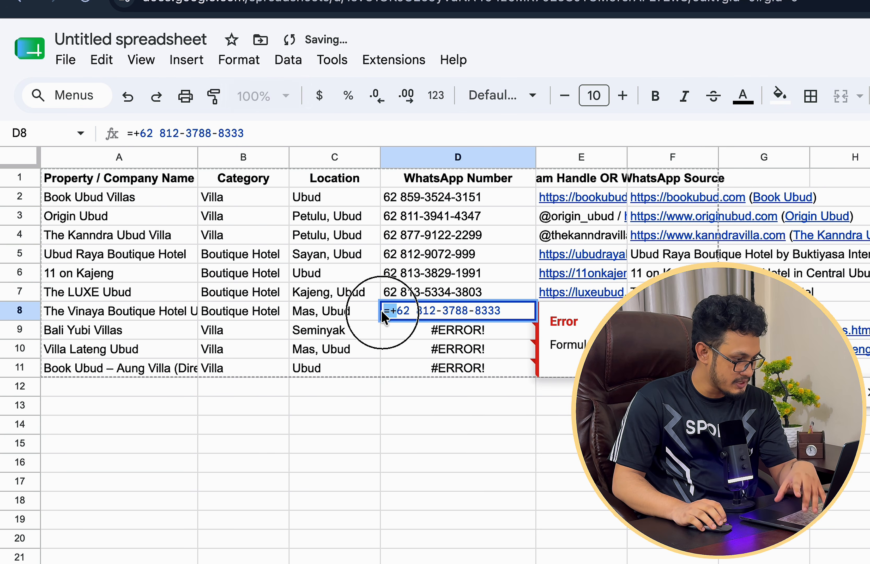
{"action": "key", "text": "BackSpace"}
{"action": "key", "text": "BackSpace"}
Step: Remove the leading "=+" from the WhatsApp numbers in D9 and D10
{"action": "double_click", "coordinate": [243, 303]}
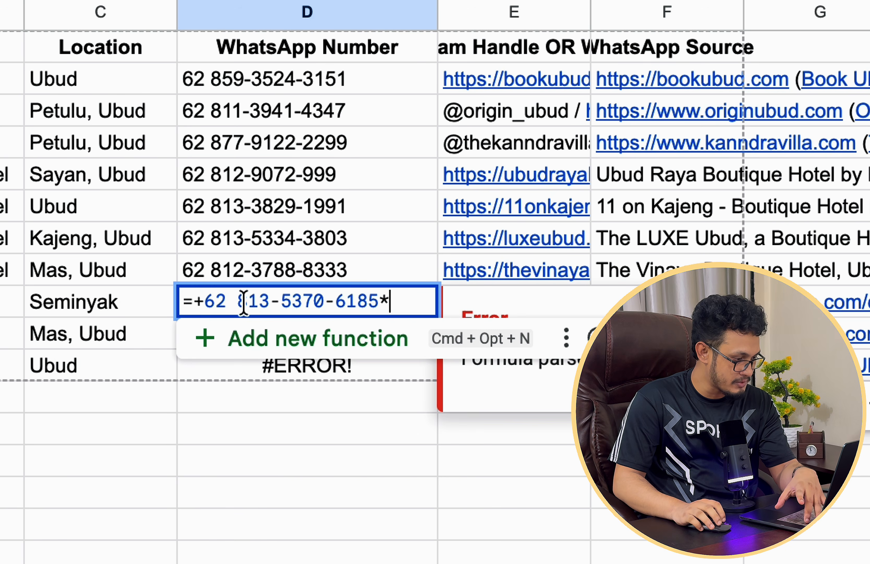
{"action": "left_click", "coordinate": [201, 298]}
{"action": "key", "text": "BackSpace"}
{"action": "key", "text": "BackSpace"}
{"action": "left_click", "coordinate": [286, 352]}
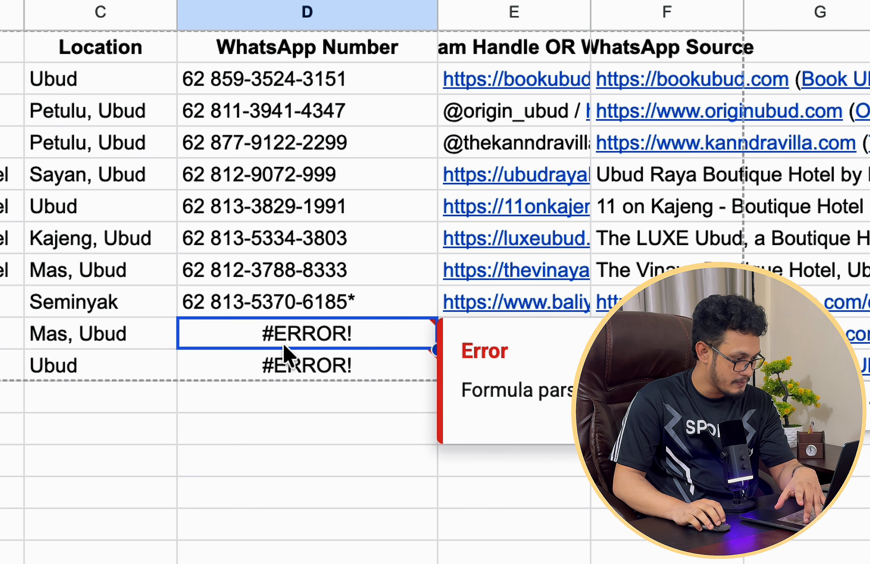
{"action": "double_click", "coordinate": [244, 344]}
{"action": "left_click_drag", "start_coordinate": [210, 331], "coordinate": [171, 334]}
{"action": "key", "text": "BackSpace"}
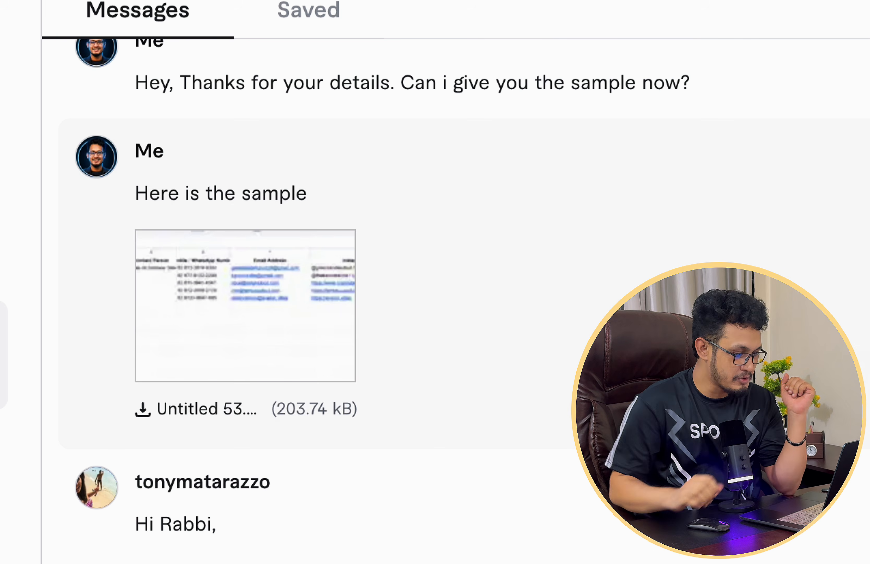
Step: Switch to the Fiverr conversation and review the sent sample, the buyer's feedback and price terms, and the custom offer
{"action": "left_click", "coordinate": [232, 302]}
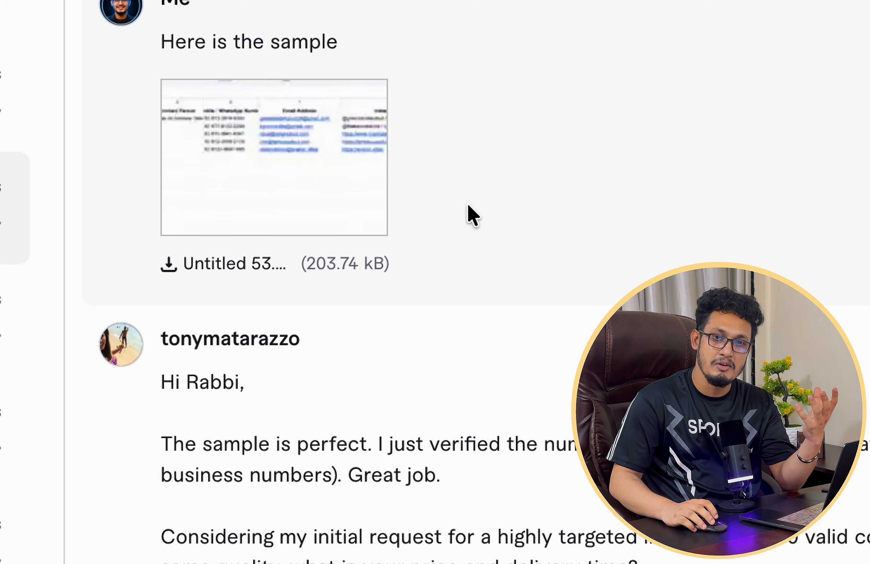
{"action": "scroll", "coordinate": [579, 308], "scroll_direction": "down", "scroll_amount": 4}
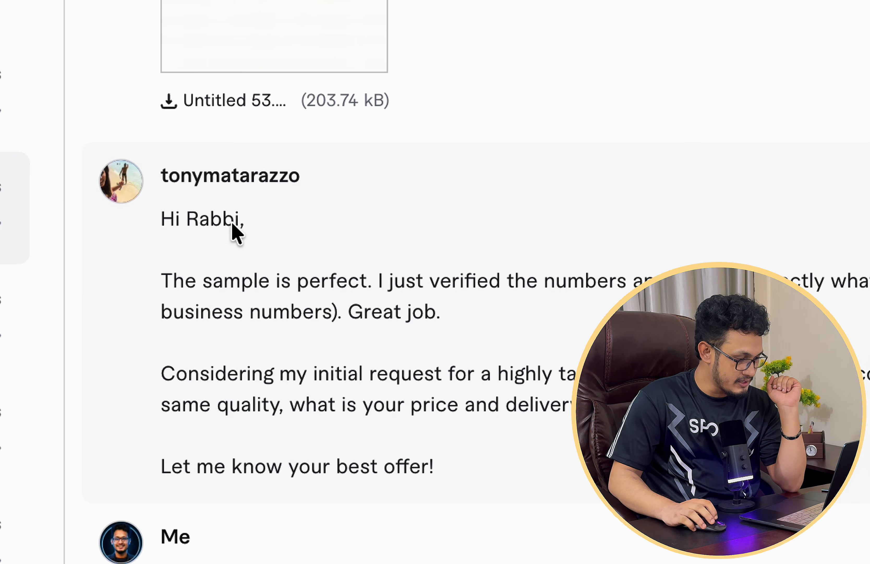
{"action": "left_click_drag", "start_coordinate": [172, 281], "coordinate": [320, 289]}
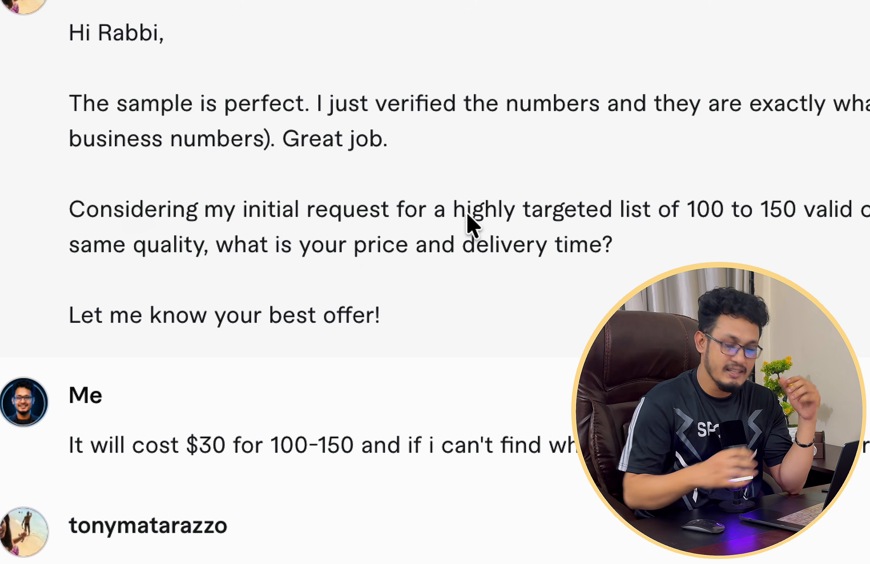
{"action": "left_click_drag", "start_coordinate": [249, 246], "coordinate": [394, 246]}
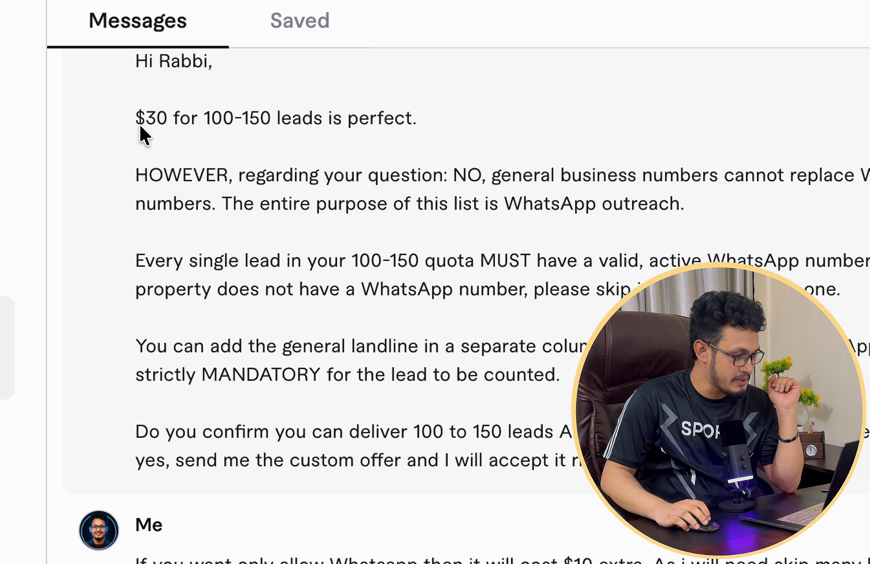
{"action": "left_click_drag", "start_coordinate": [136, 121], "coordinate": [159, 121]}
{"action": "left_click_drag", "start_coordinate": [348, 121], "coordinate": [368, 122]}
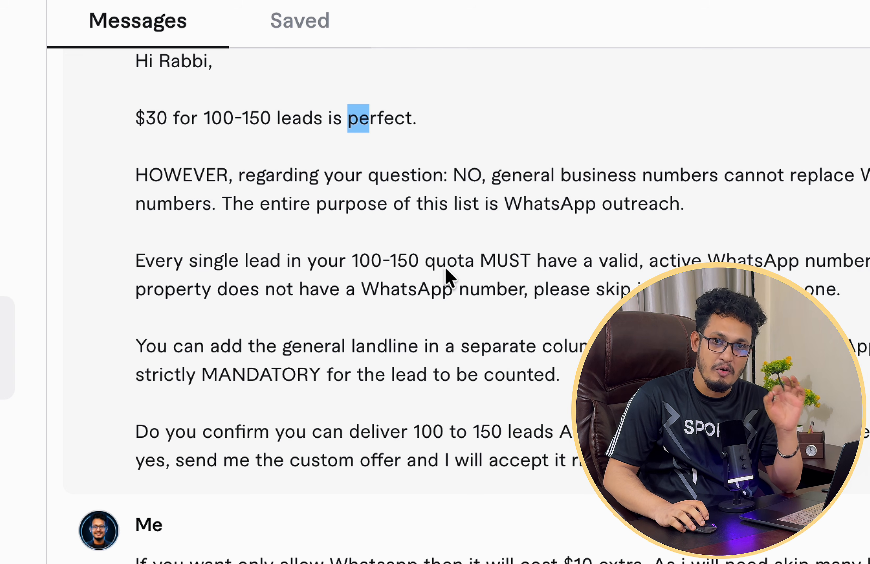
{"action": "scroll", "coordinate": [579, 307], "scroll_direction": "down", "scroll_amount": 1}
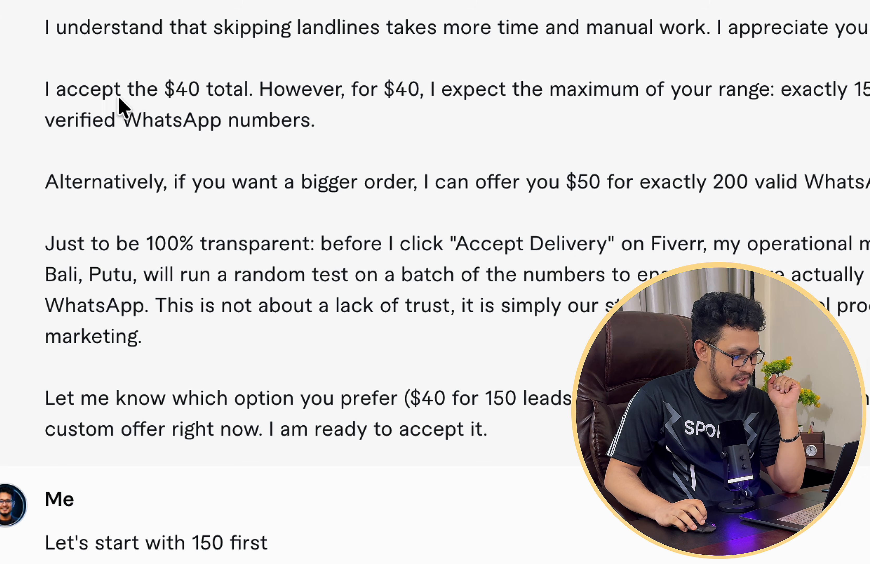
{"action": "left_click_drag", "start_coordinate": [64, 91], "coordinate": [211, 89]}
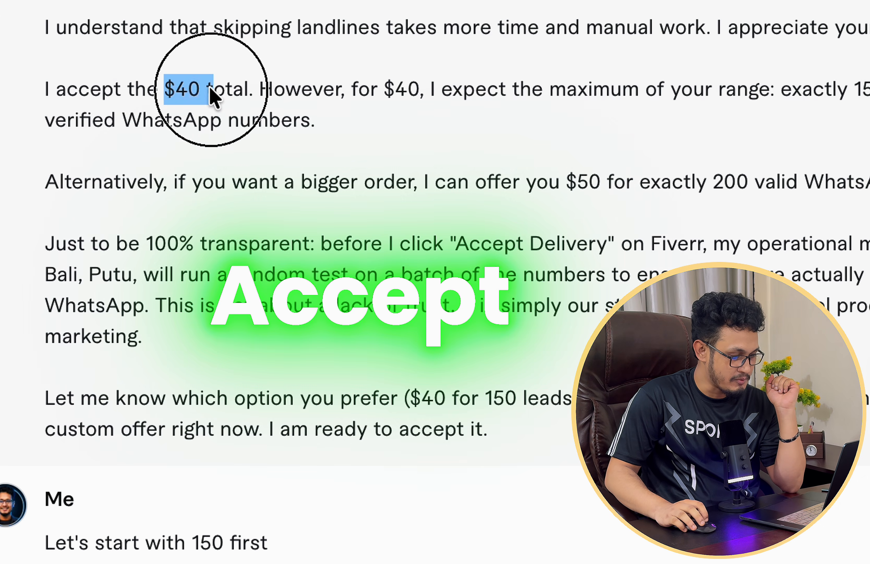
{"action": "scroll", "coordinate": [384, 231], "scroll_direction": "down", "scroll_amount": 5}
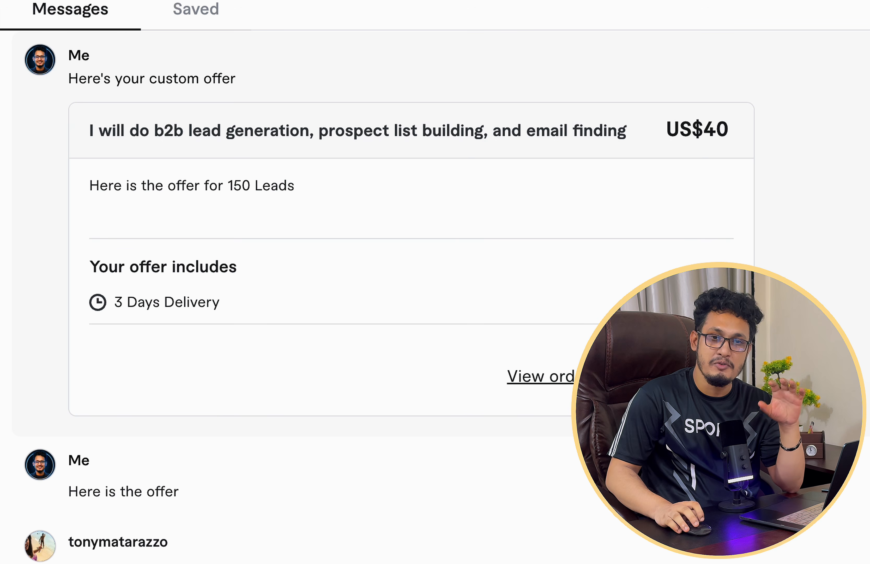
{"action": "scroll", "coordinate": [577, 334], "scroll_direction": "down", "scroll_amount": 5}
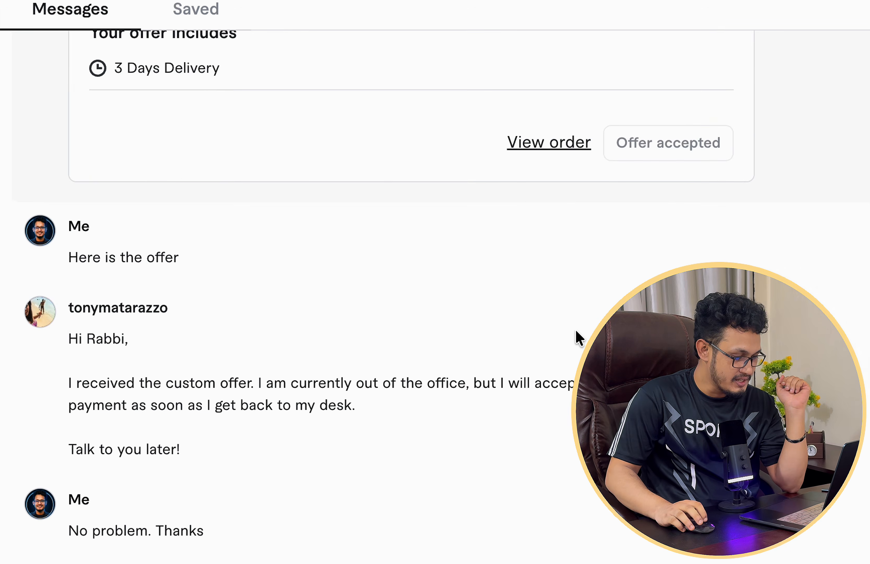
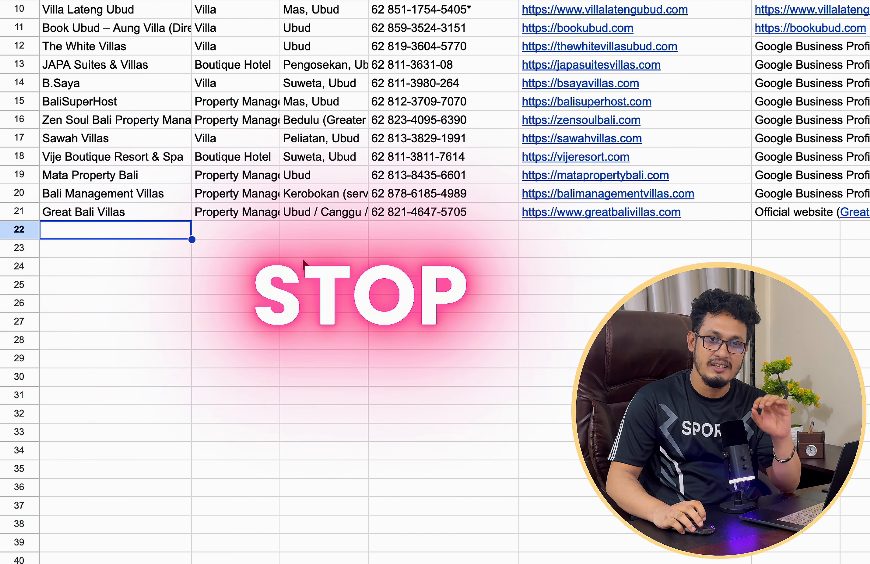
Step: Return to the sheet, open the Bali Management Villas website from its link to check it, and come back
{"action": "scroll", "coordinate": [385, 234], "scroll_direction": "up", "scroll_amount": 3}
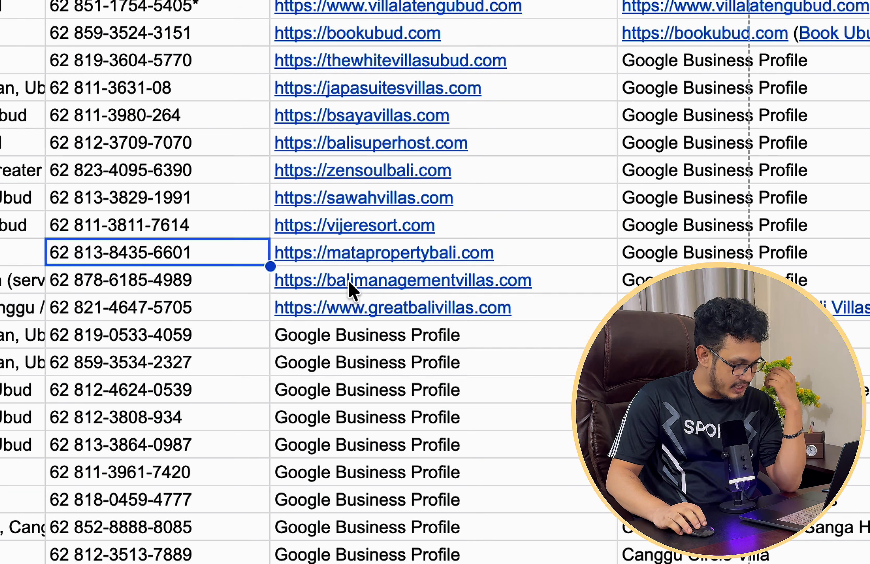
{"action": "left_click", "coordinate": [348, 283]}
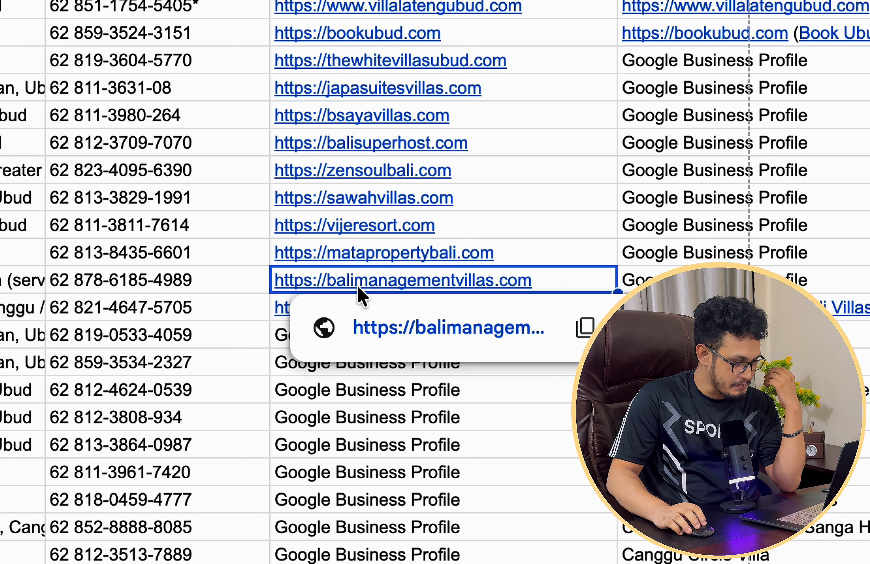
{"action": "left_click", "coordinate": [435, 333]}
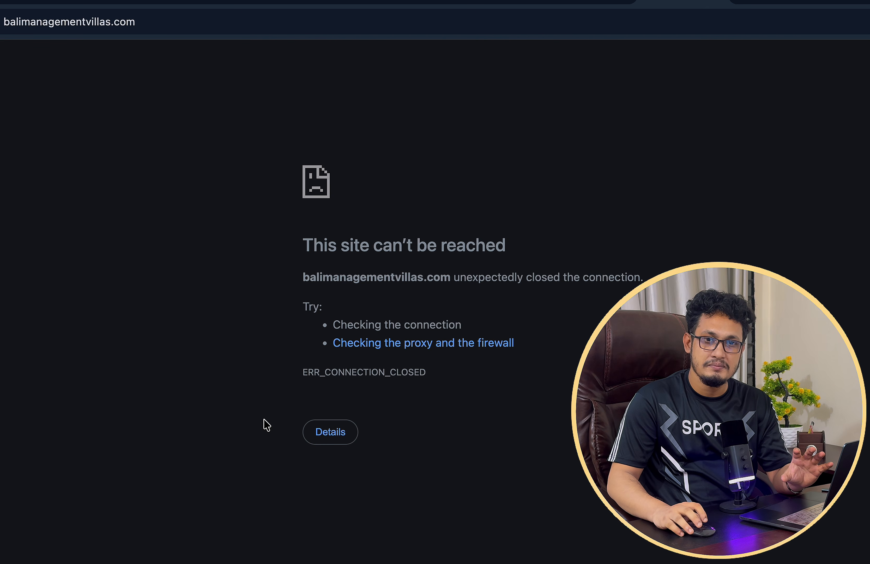
{"action": "left_click", "coordinate": [580, 3]}
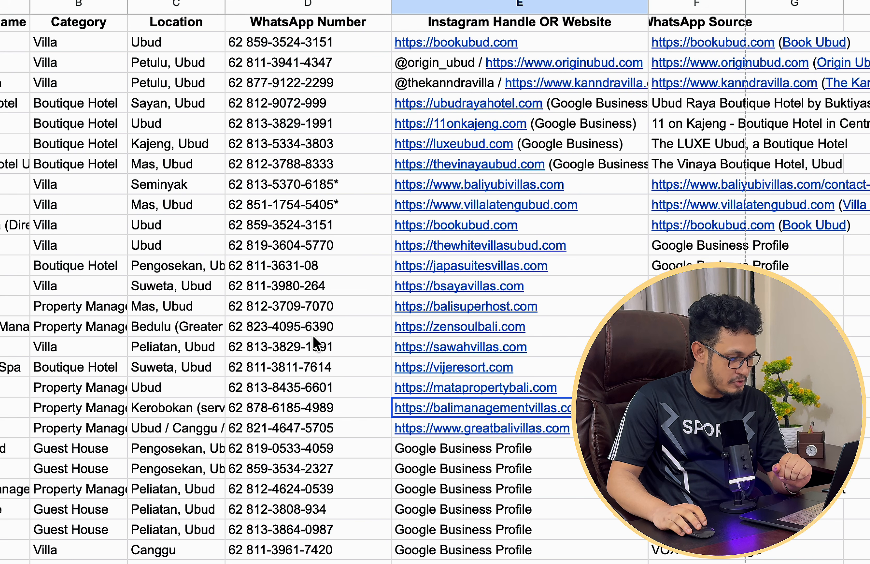
Step: Review the WhatsApp numbers in the lead sheet and compare the guest house entries with their source table in ChatGPT
{"action": "left_click", "coordinate": [314, 344]}
{"action": "left_click", "coordinate": [302, 508]}
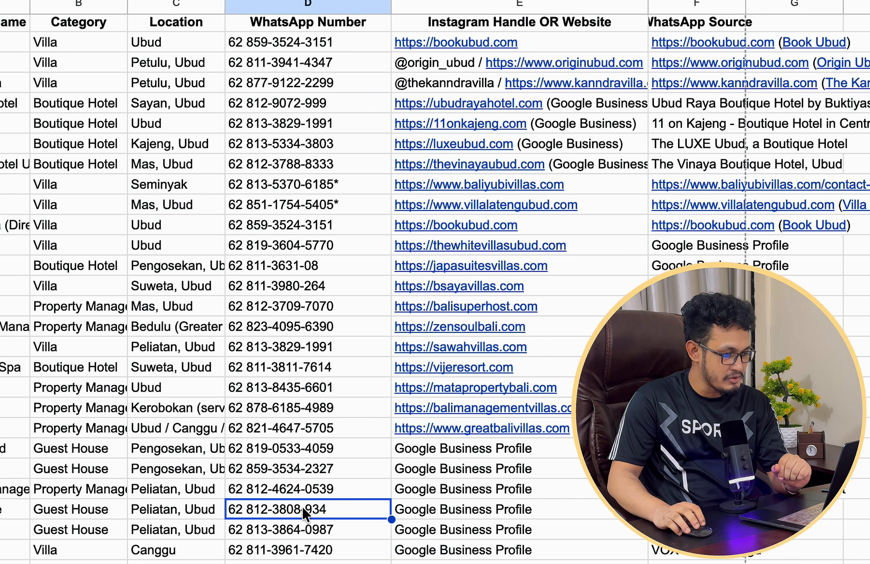
{"action": "scroll", "coordinate": [584, 420], "scroll_direction": "down", "scroll_amount": 3}
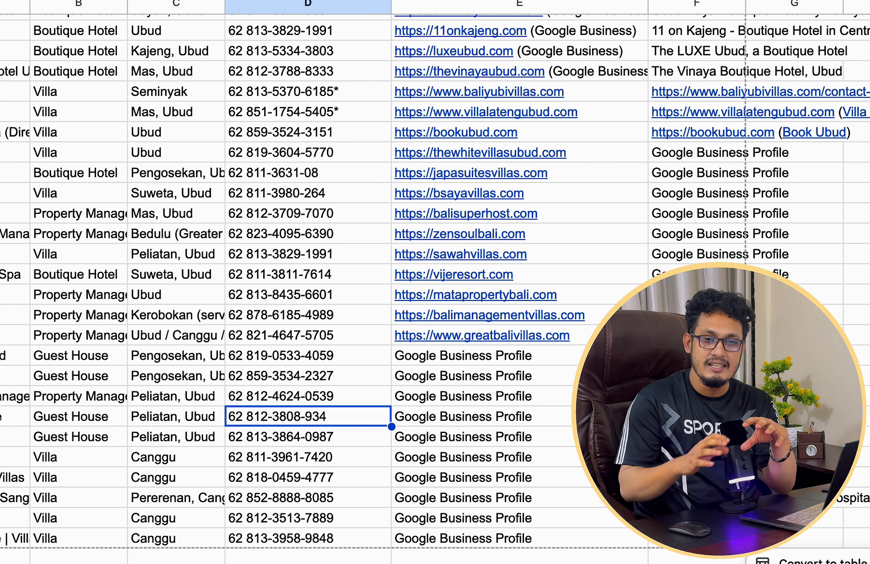
{"action": "left_click", "coordinate": [307, 361]}
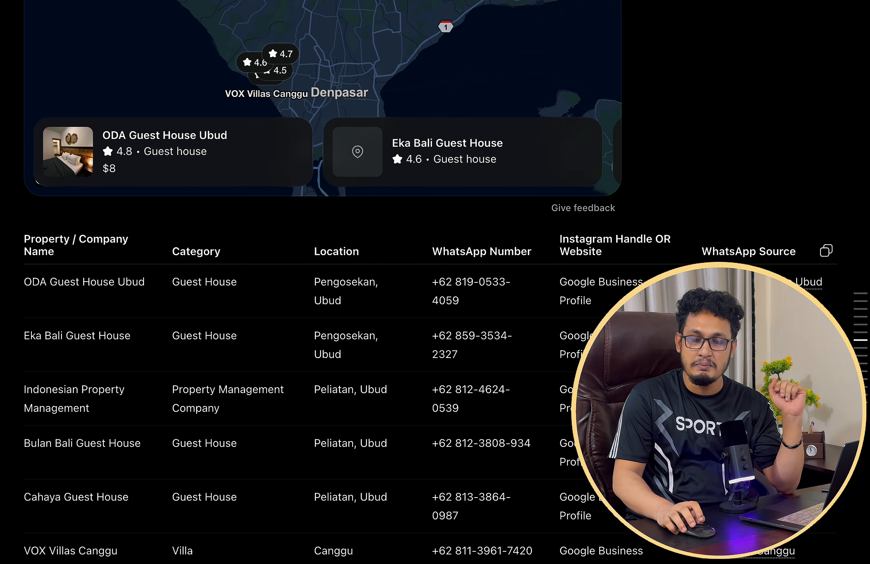
{"action": "scroll", "coordinate": [329, 282], "scroll_direction": "down", "scroll_amount": 3}
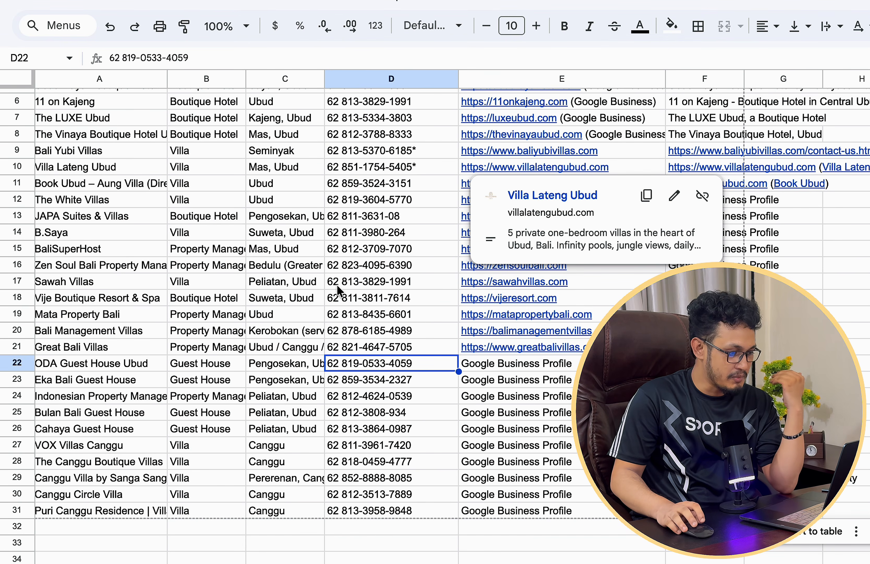
{"action": "left_click", "coordinate": [372, 347]}
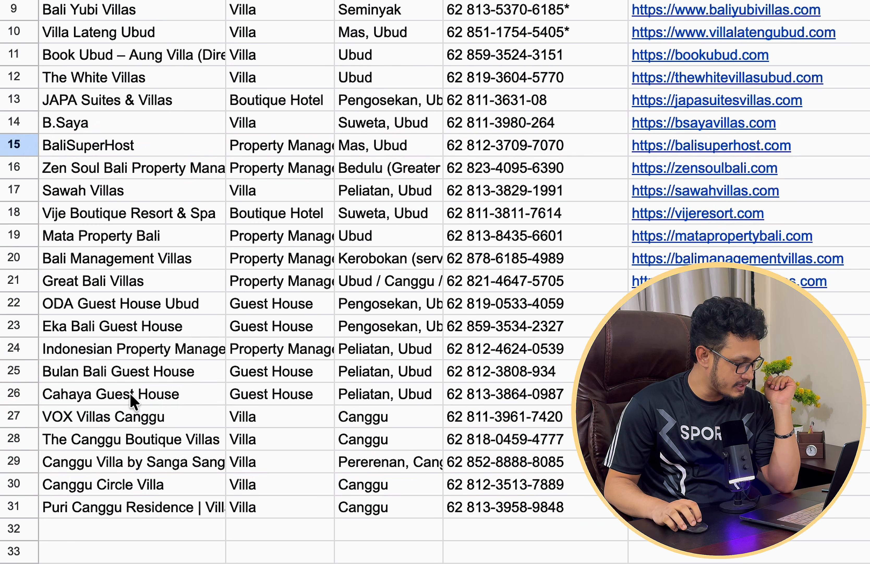
Step: Copy the Cahaya Guest House WhatsApp number from the sheet and search for it in a new chat on WhatsApp Web
{"action": "left_click", "coordinate": [131, 395]}
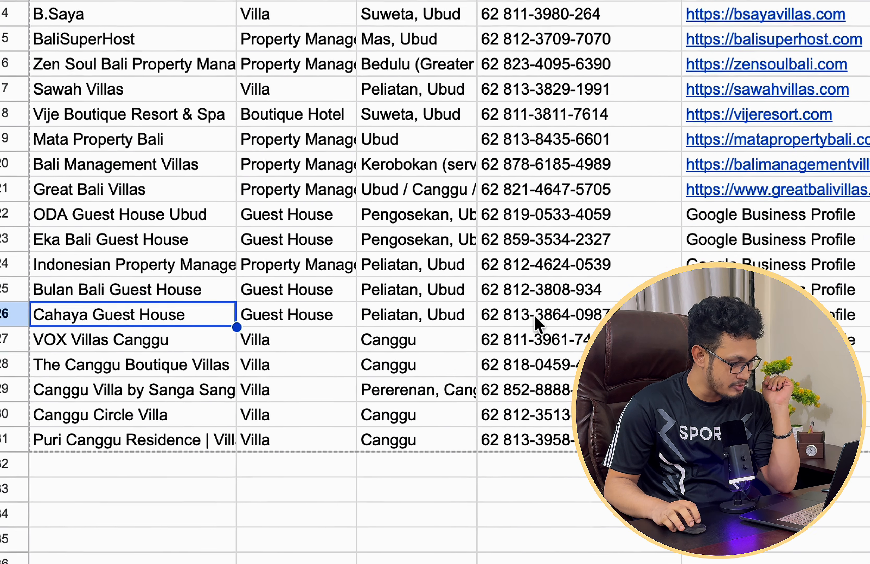
{"action": "left_click", "coordinate": [515, 398]}
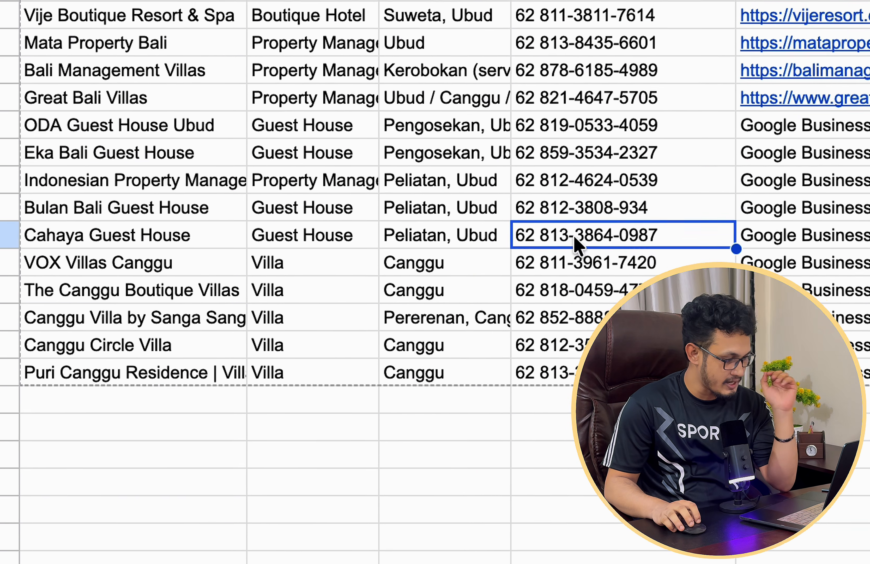
{"action": "key", "text": "ctrl+c"}
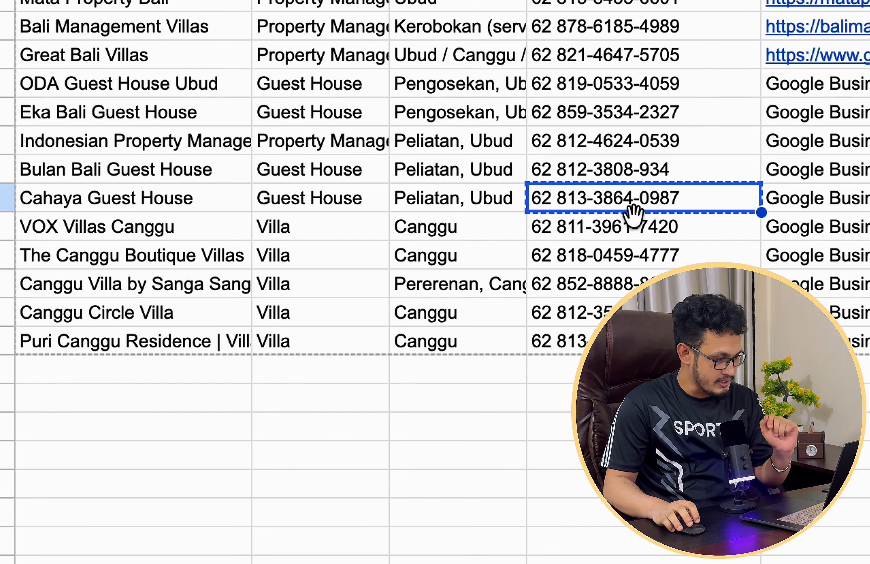
{"action": "left_click", "coordinate": [663, 1]}
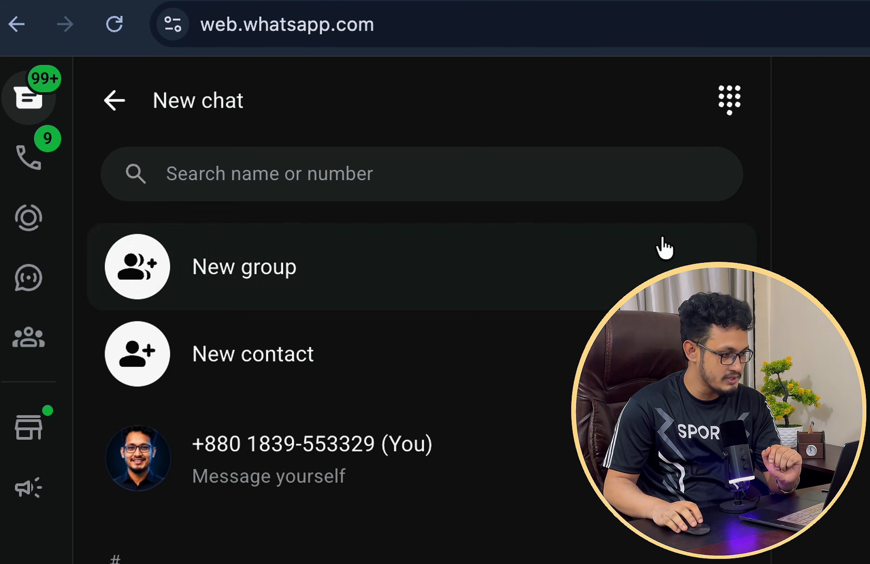
{"action": "left_click", "coordinate": [488, 179]}
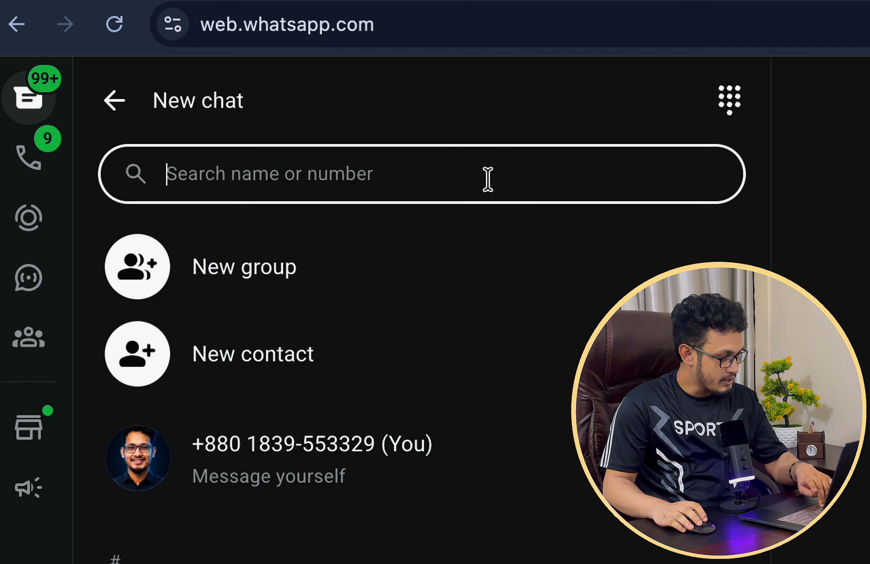
{"action": "key", "text": "ctrl+v"}
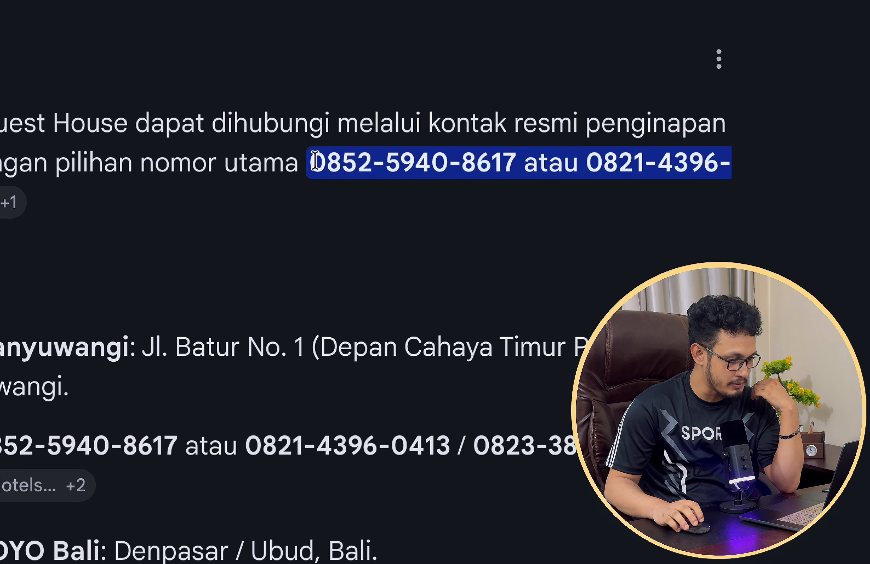
Step: Copy the guest house's first alternate phone number from the Google answer and search it on WhatsApp Web with country code 62
{"action": "left_click_drag", "start_coordinate": [315, 162], "coordinate": [514, 160]}
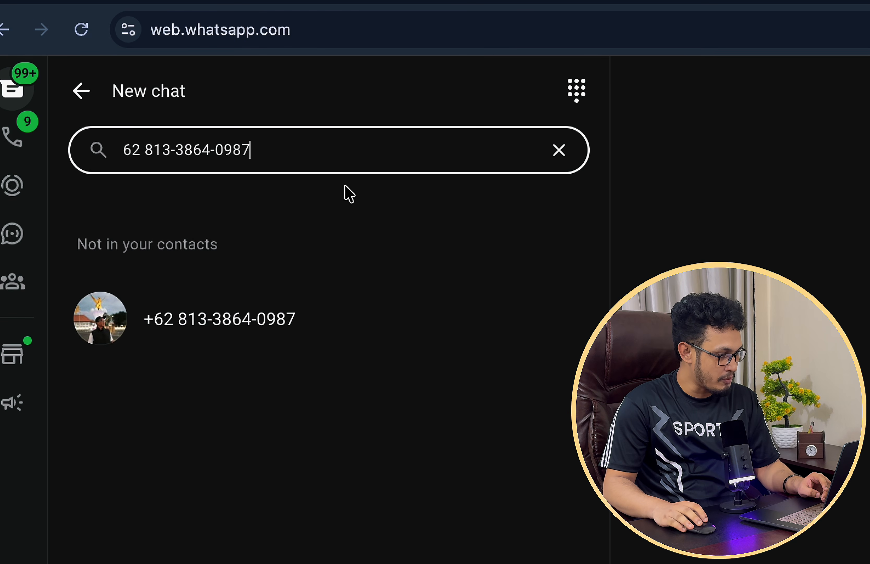
{"action": "left_click", "coordinate": [309, 145]}
{"action": "key", "text": "ctrl+a"}
{"action": "key", "text": "ctrl+v"}
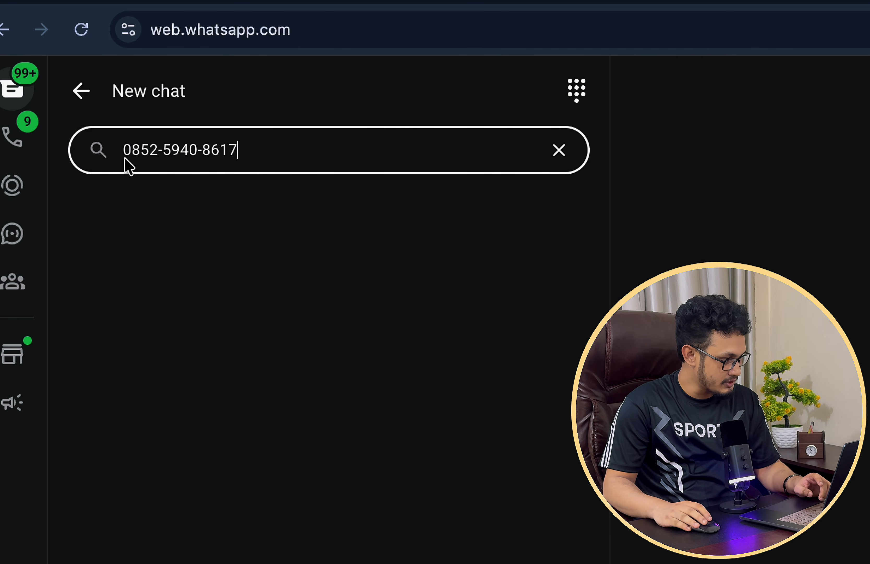
{"action": "left_click", "coordinate": [126, 150]}
{"action": "key", "text": "shift+Right"}
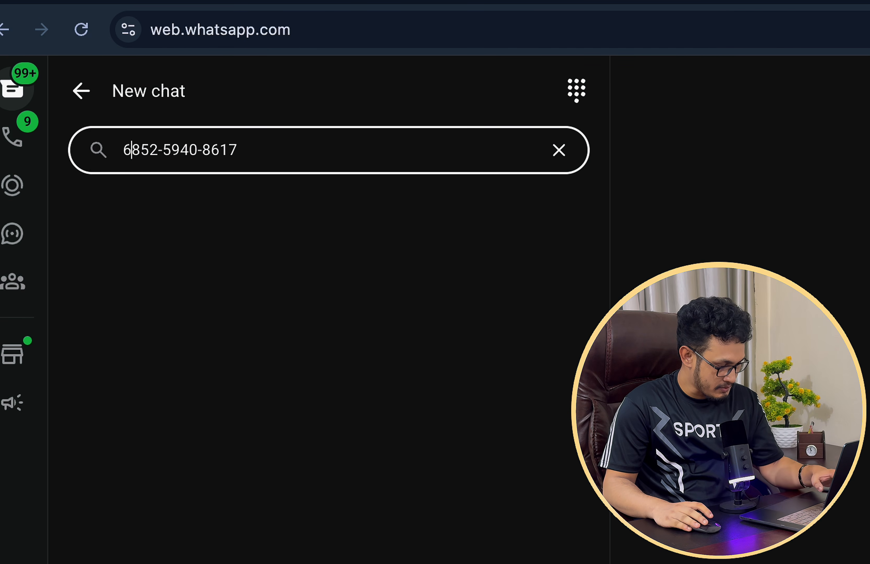
{"action": "type", "text": "62"}
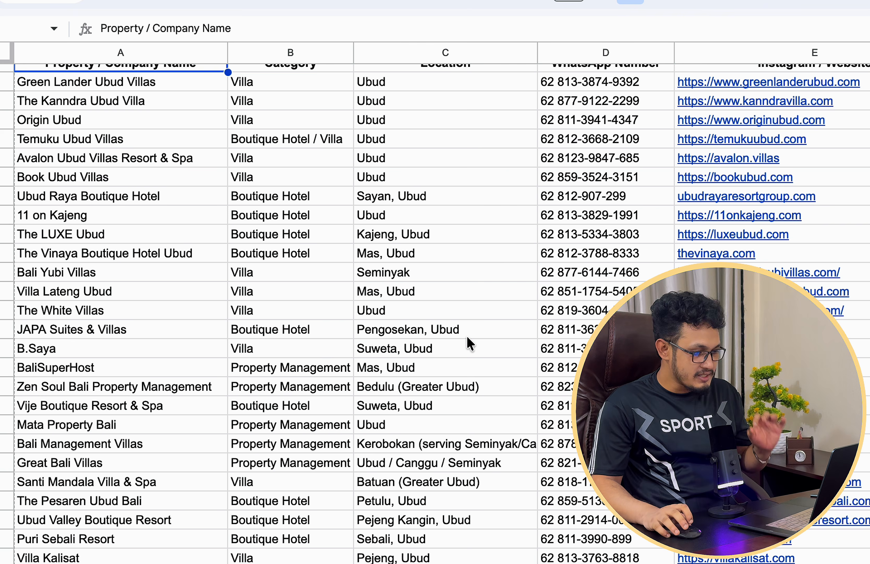
Step: Review the lead sheet's property names, categories, locations and WhatsApp numbers down the list and back to the header row
{"action": "scroll", "coordinate": [469, 344], "scroll_direction": "down", "scroll_amount": 20}
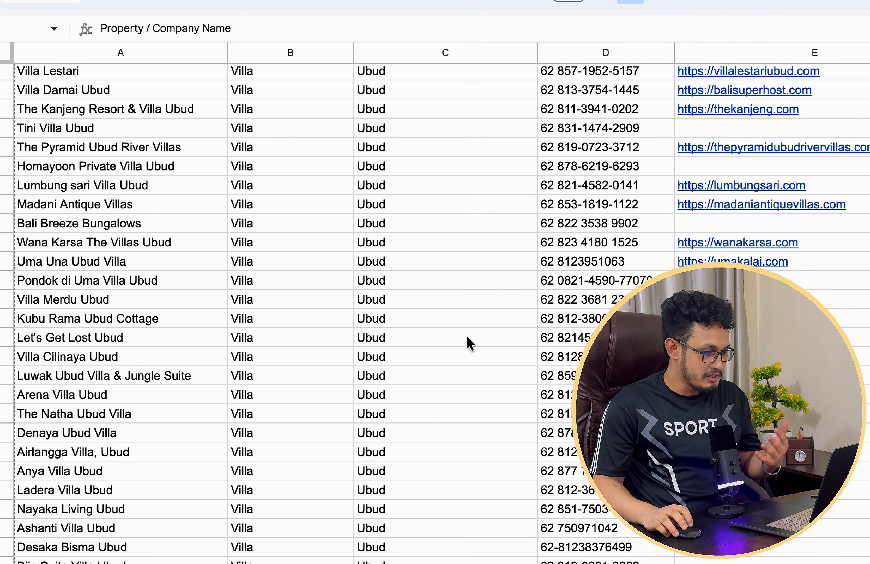
{"action": "scroll", "coordinate": [535, 369], "scroll_direction": "down", "scroll_amount": 20}
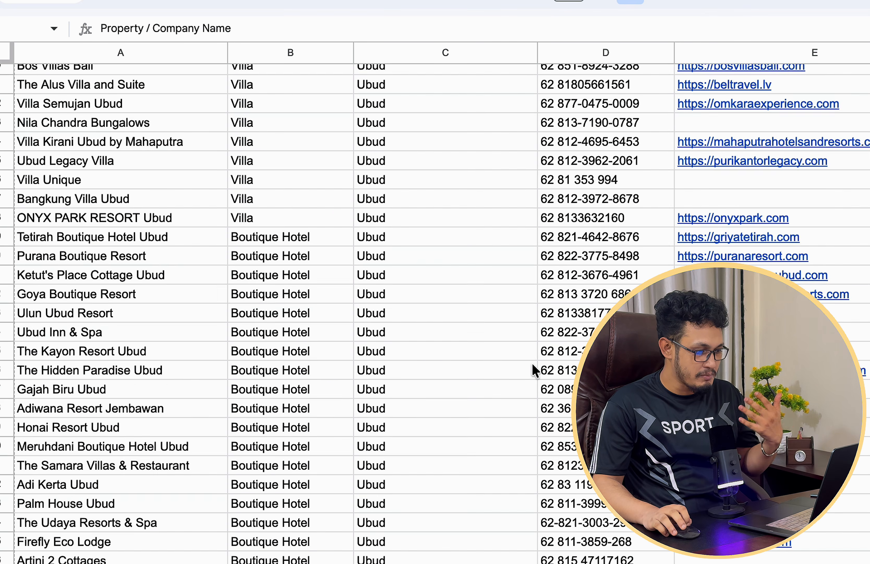
{"action": "scroll", "coordinate": [534, 369], "scroll_direction": "down", "scroll_amount": 2}
{"action": "scroll", "coordinate": [534, 369], "scroll_direction": "up", "scroll_amount": 20}
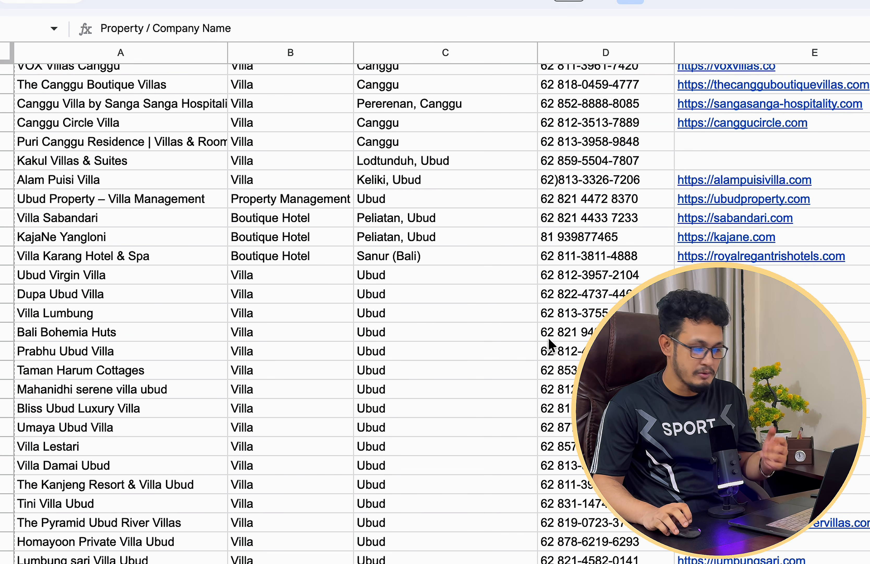
{"action": "scroll", "coordinate": [553, 331], "scroll_direction": "up", "scroll_amount": 6}
{"action": "scroll", "coordinate": [554, 336], "scroll_direction": "up", "scroll_amount": 7}
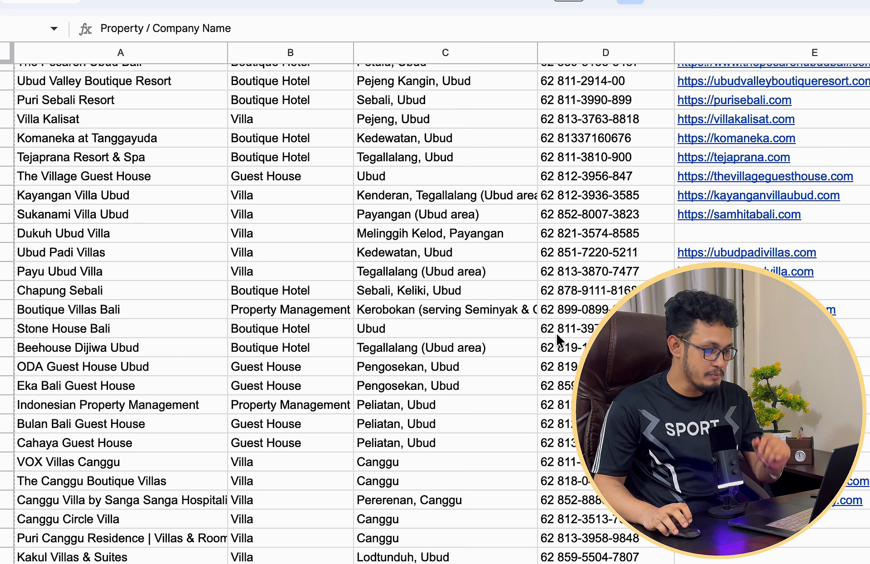
{"action": "scroll", "coordinate": [562, 342], "scroll_direction": "up", "scroll_amount": 2}
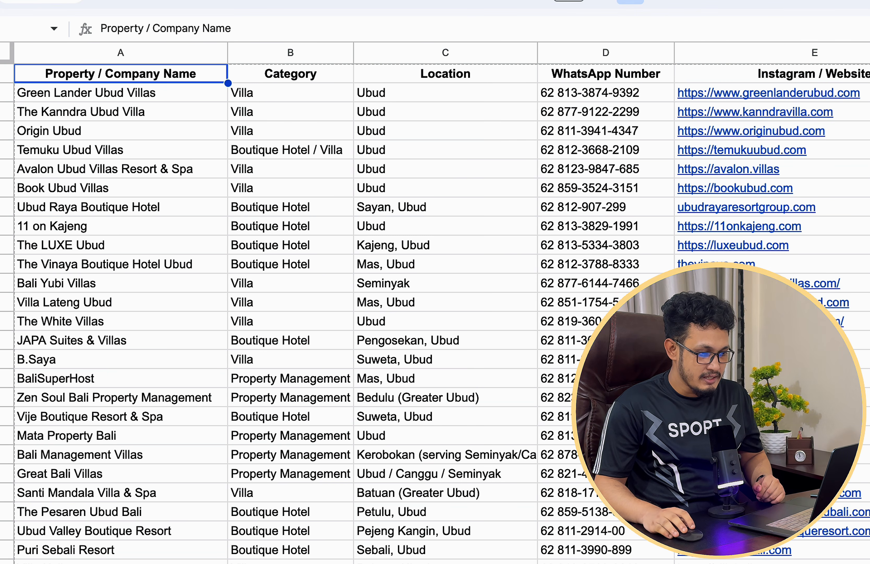
Step: Search Google for "Villa Ubud Bali" in a new tab and show the results in Google Maps
{"action": "key", "text": "super+t"}
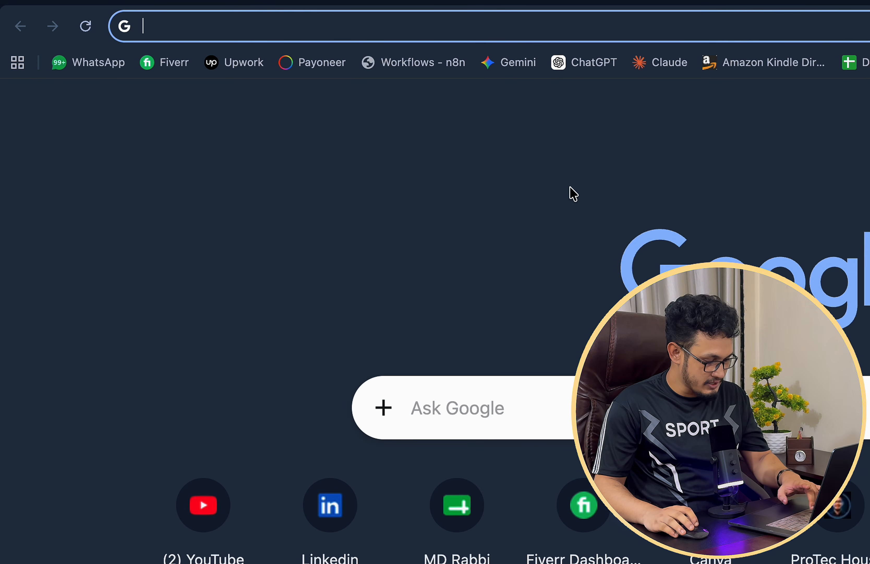
{"action": "type", "text": "Villa Ubud Bali"}
{"action": "key", "text": "Return"}
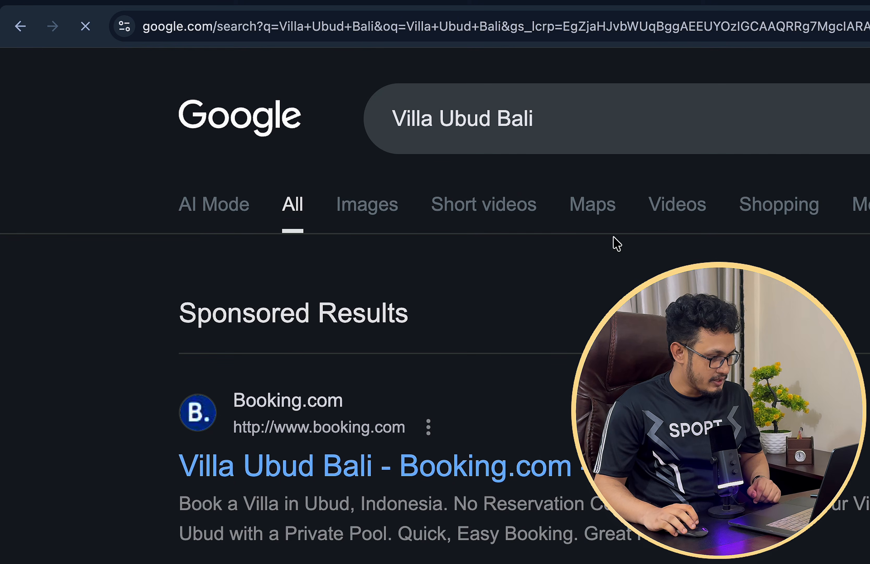
{"action": "left_click", "coordinate": [585, 212]}
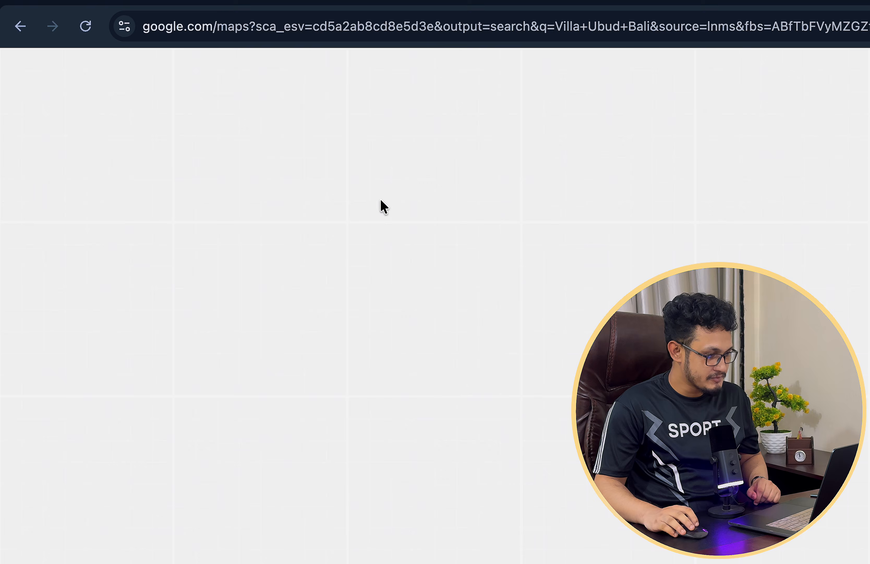
{"action": "left_click", "coordinate": [122, 53]}
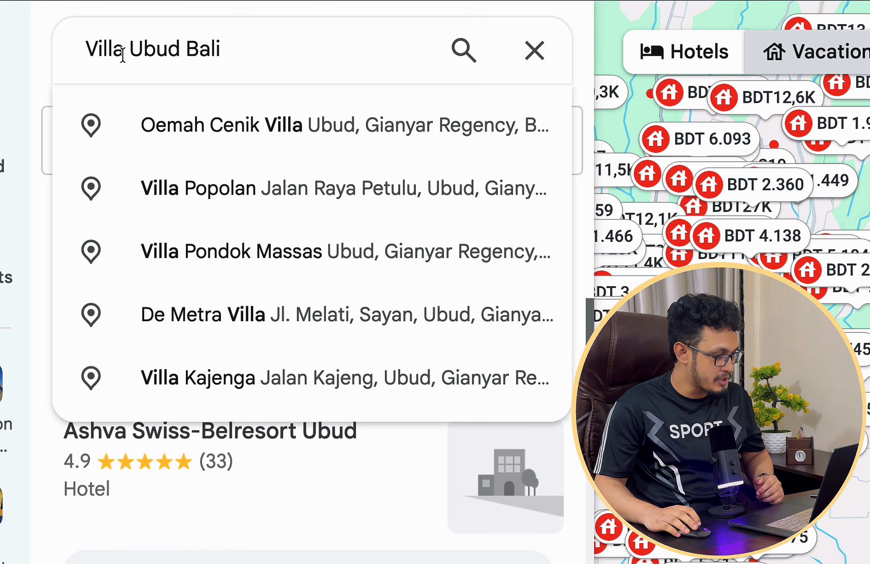
{"action": "left_click_drag", "start_coordinate": [113, 51], "coordinate": [86, 51]}
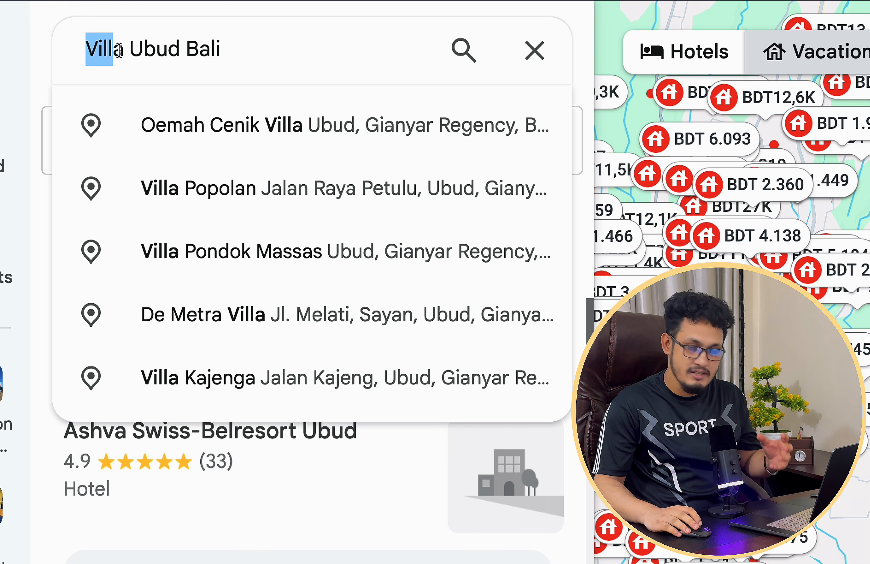
{"action": "left_click", "coordinate": [235, 48]}
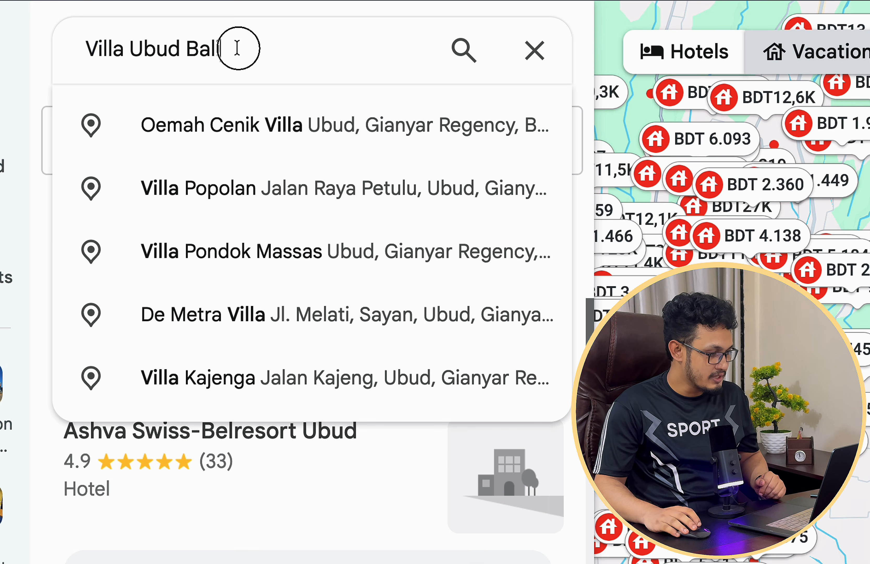
{"action": "left_click", "coordinate": [442, 16]}
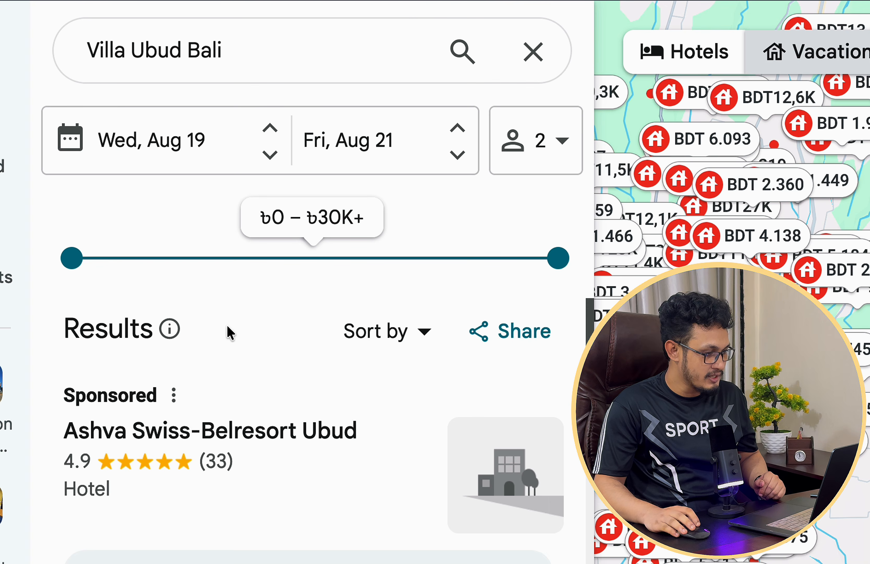
Step: Scrape the villa names from the Maps results with the data scraper extension into column A of a blank sheet and widen columns A and B
{"action": "scroll", "coordinate": [229, 330], "scroll_direction": "down", "scroll_amount": 3}
{"action": "scroll", "coordinate": [293, 549], "scroll_direction": "down", "scroll_amount": 10}
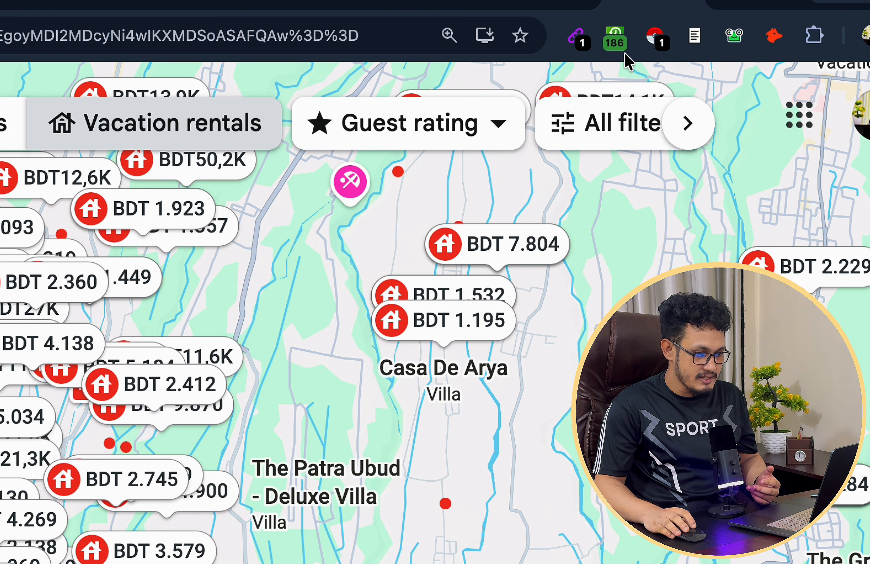
{"action": "left_click", "coordinate": [655, 36]}
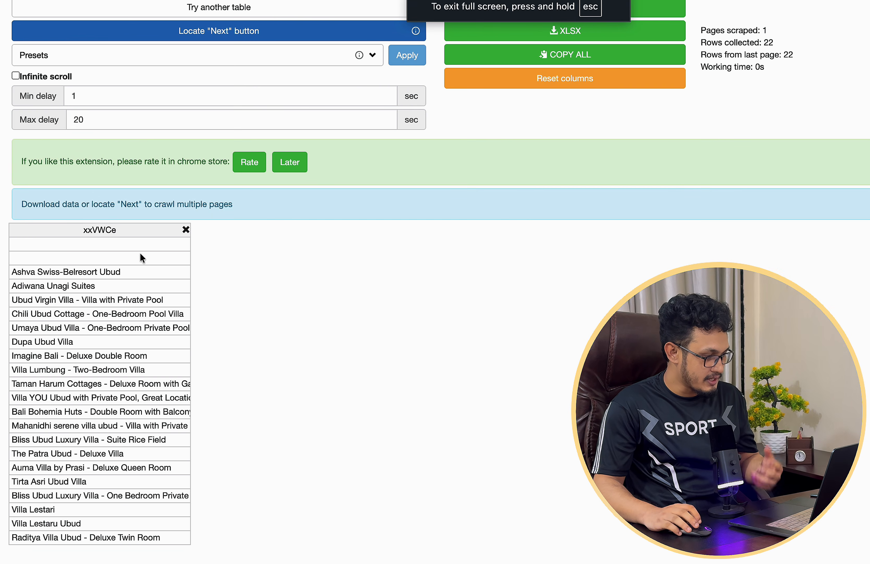
{"action": "left_click", "coordinate": [583, 82]}
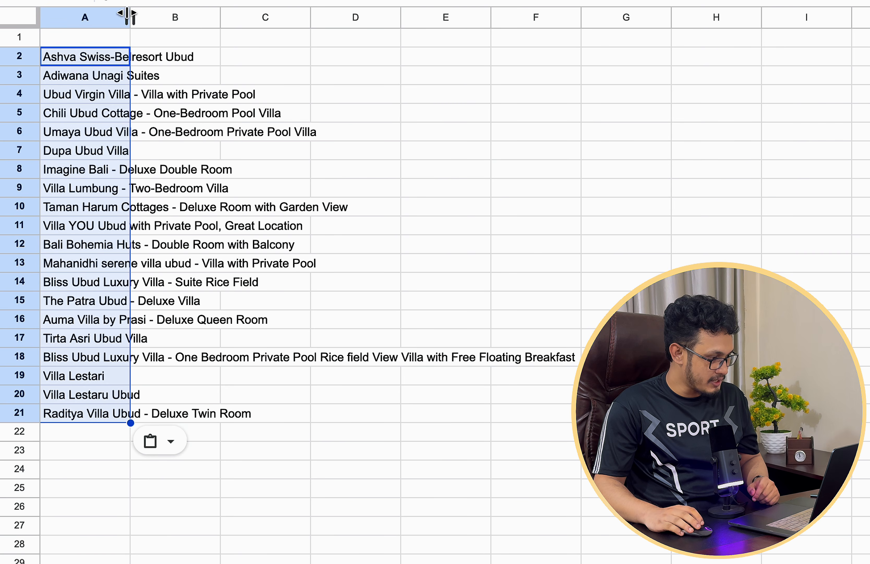
{"action": "left_click_drag", "start_coordinate": [130, 16], "coordinate": [306, 18]}
{"action": "left_click_drag", "start_coordinate": [396, 18], "coordinate": [565, 26]}
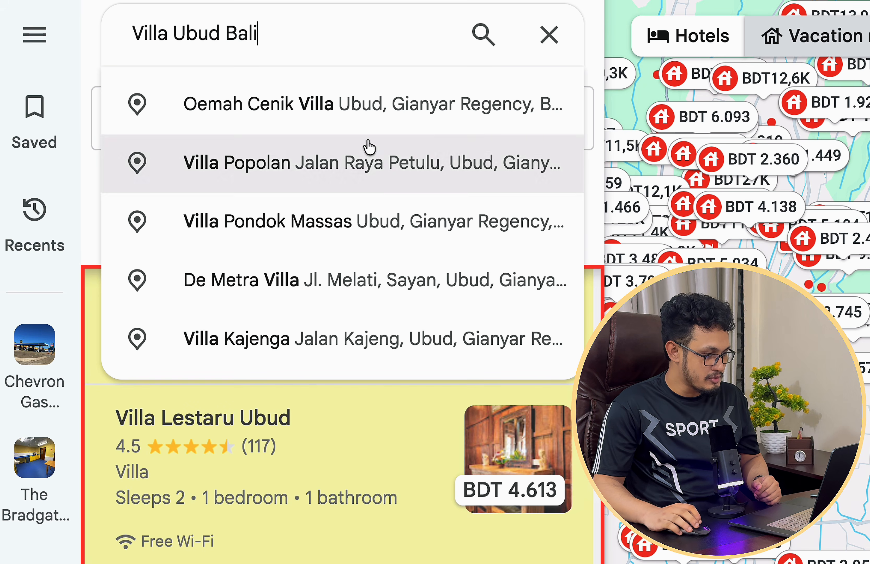
Step: Enter the search word "Villa" as the category in B2 and fill it down to B21
{"action": "double_click", "coordinate": [162, 31]}
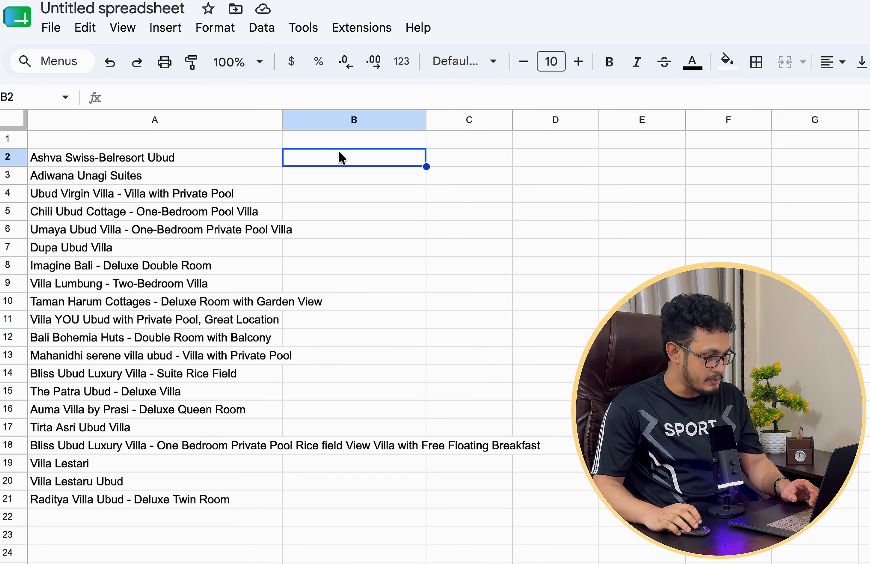
{"action": "double_click", "coordinate": [319, 157]}
{"action": "type", "text": "Villa"}
{"action": "double_click", "coordinate": [426, 166]}
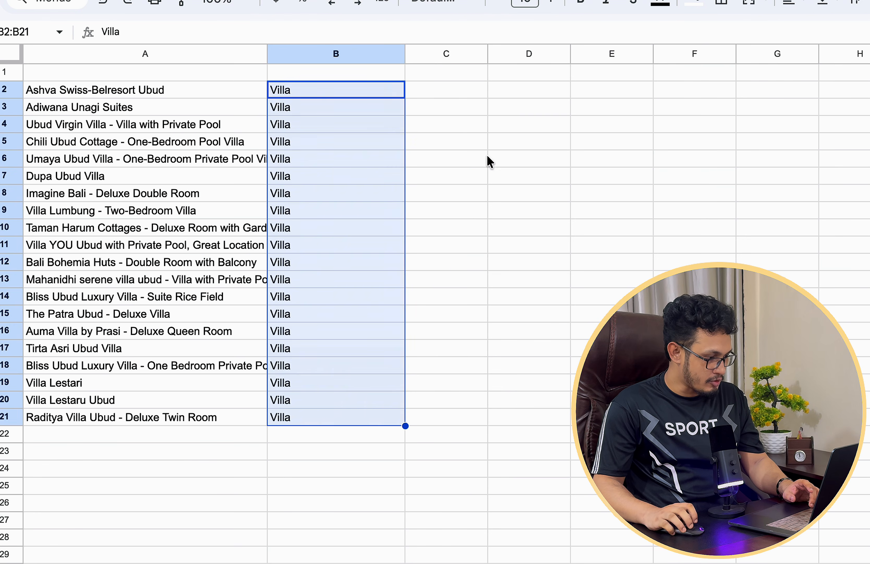
Step: Copy "Ubud" from the Maps search into C2 as the location and fill it down to C21
{"action": "left_click", "coordinate": [472, 164]}
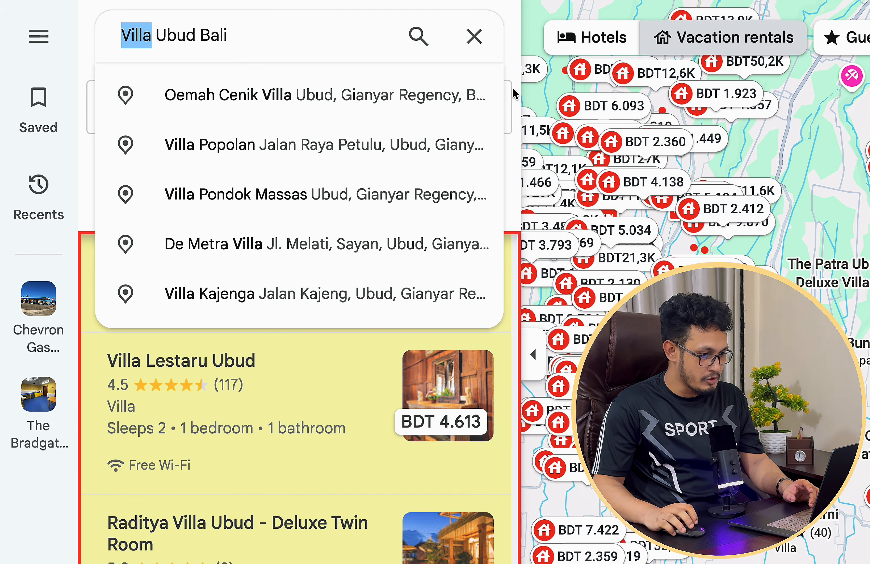
{"action": "left_click_drag", "start_coordinate": [157, 35], "coordinate": [196, 35]}
{"action": "key", "text": "ctrl+c"}
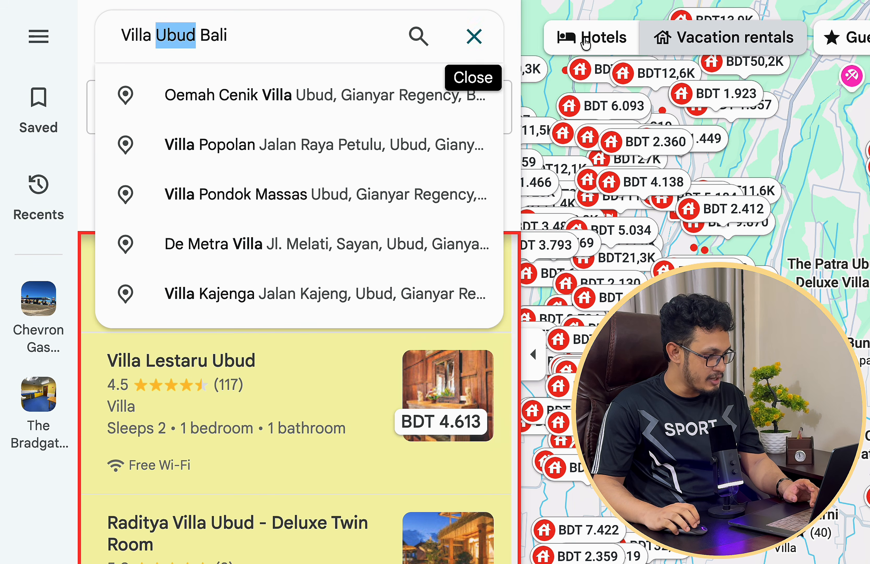
{"action": "key", "text": "ctrl+Tab"}
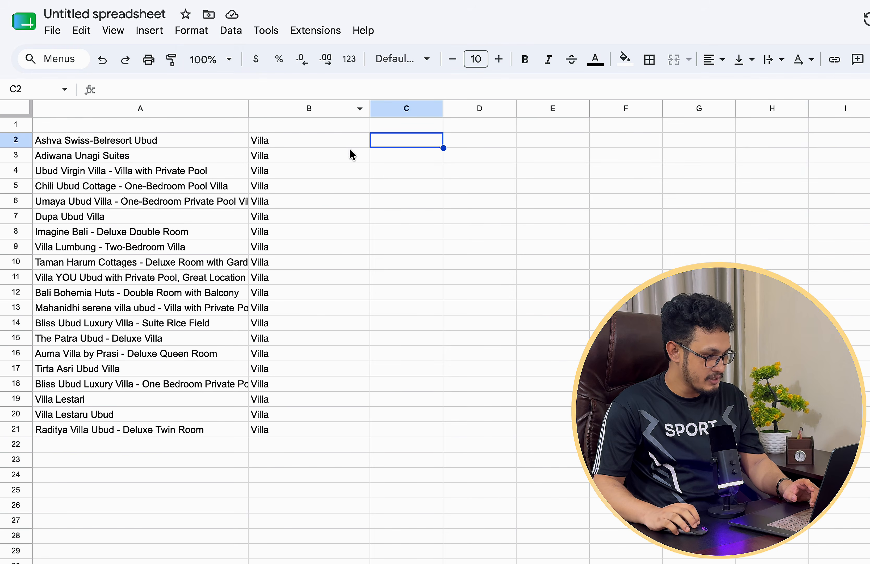
{"action": "double_click", "coordinate": [407, 142]}
{"action": "key", "text": "ctrl+v"}
{"action": "key", "text": "Return"}
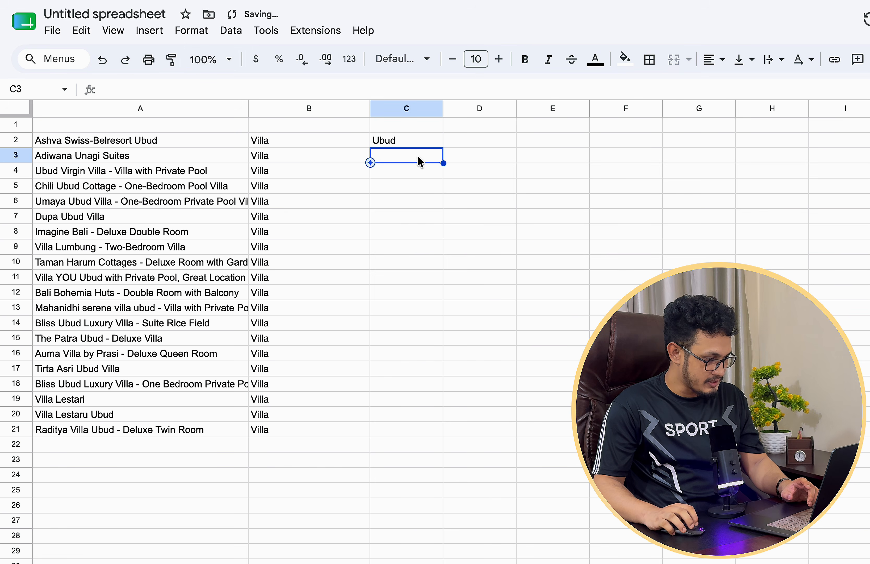
{"action": "left_click", "coordinate": [437, 145]}
{"action": "left_click_drag", "start_coordinate": [444, 149], "coordinate": [406, 429]}
{"action": "key", "text": "Right"}
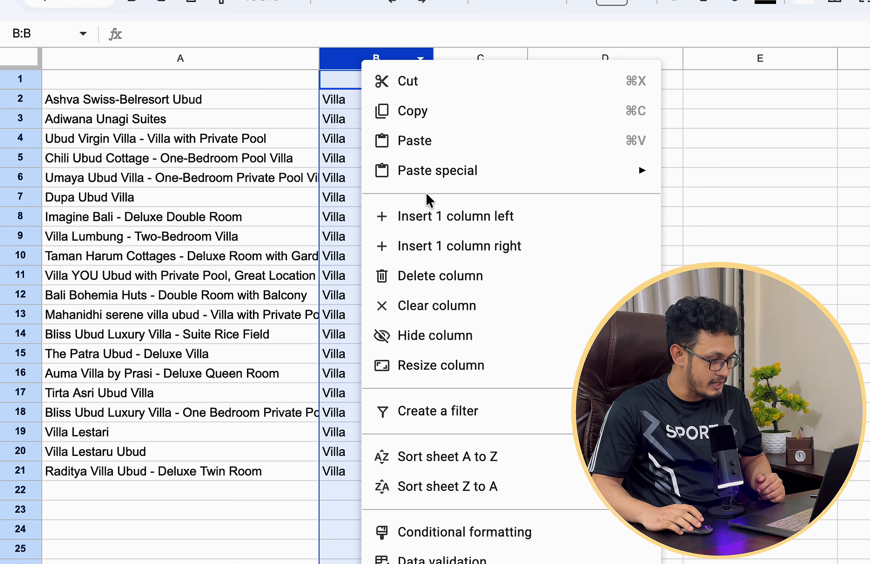
Step: Insert a column before the Villa category column and fill B2:B21 with "Whatsapp"
{"action": "left_click", "coordinate": [458, 219]}
{"action": "left_click", "coordinate": [377, 99]}
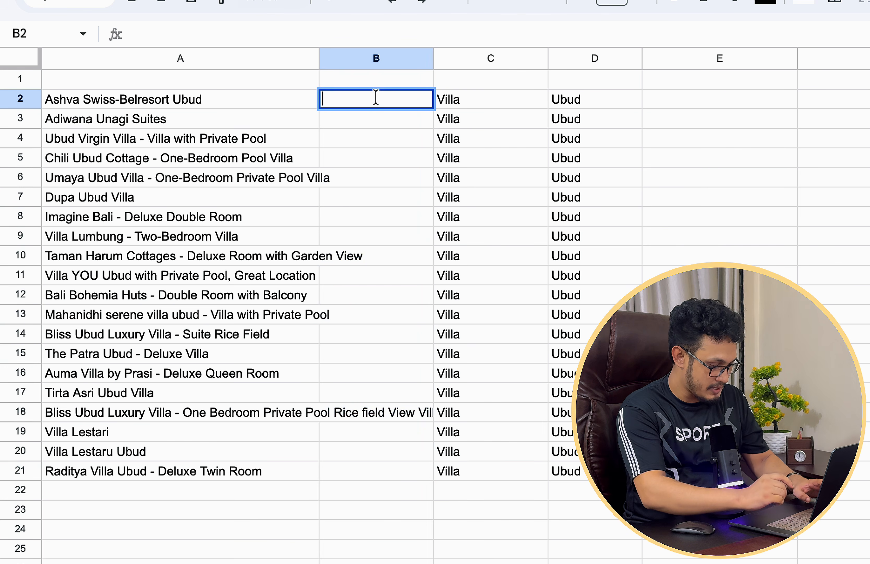
{"action": "type", "text": "Whatsapp"}
{"action": "key", "text": "Return"}
{"action": "key", "text": "Return"}
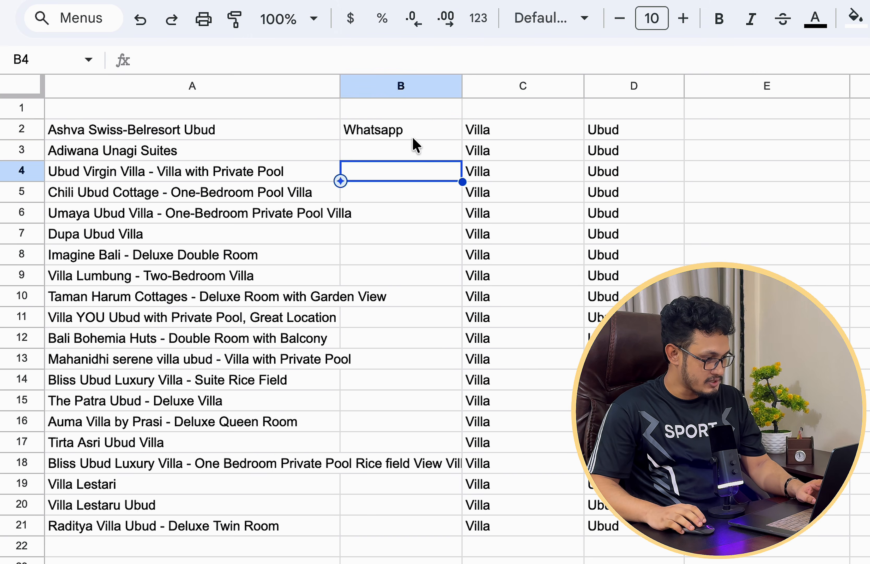
{"action": "left_click", "coordinate": [388, 99]}
{"action": "double_click", "coordinate": [434, 108]}
Step: Copy A2:B10, replace the URL list in the Bulk Open extension with it, and open all entries as searches
{"action": "left_click", "coordinate": [228, 99]}
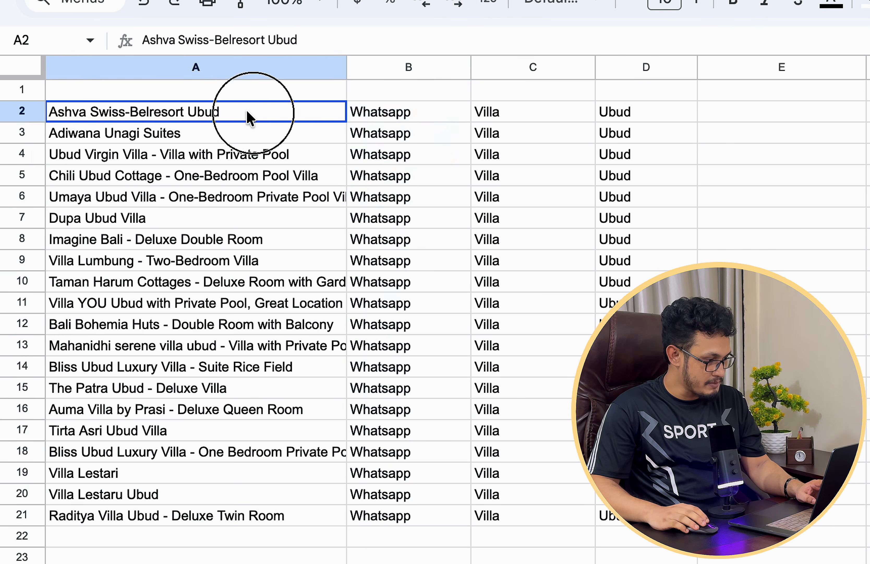
{"action": "mouse_move", "coordinate": [250, 117]}
{"action": "left_mouse_down"}
{"action": "mouse_move", "coordinate": [394, 130]}
{"action": "mouse_move", "coordinate": [397, 173]}
{"action": "mouse_move", "coordinate": [373, 283]}
{"action": "left_mouse_up"}
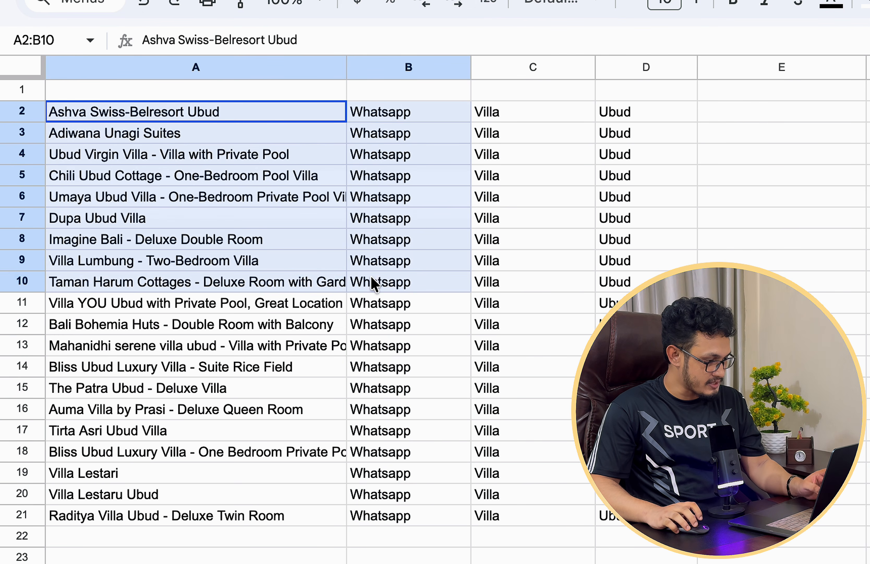
{"action": "key", "text": "ctrl+c"}
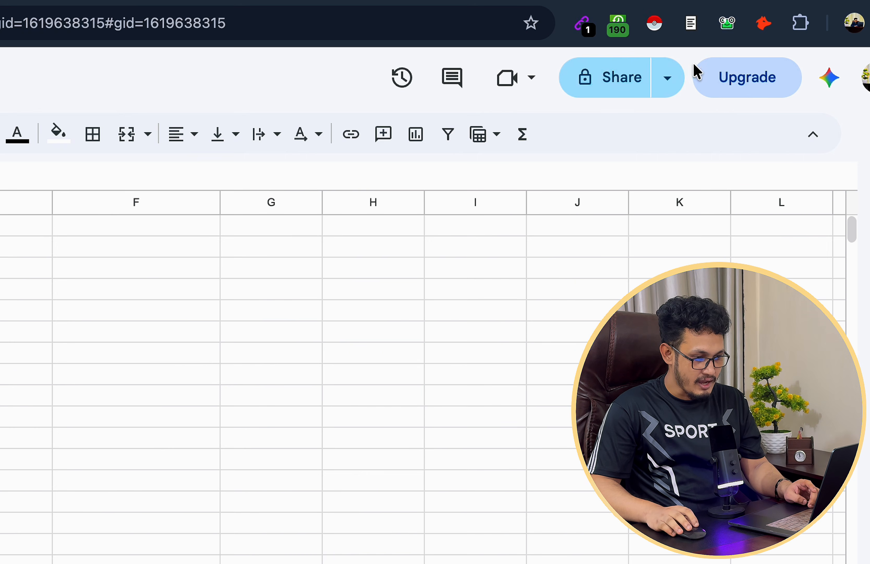
{"action": "left_click", "coordinate": [691, 24]}
{"action": "right_click", "coordinate": [264, 257]}
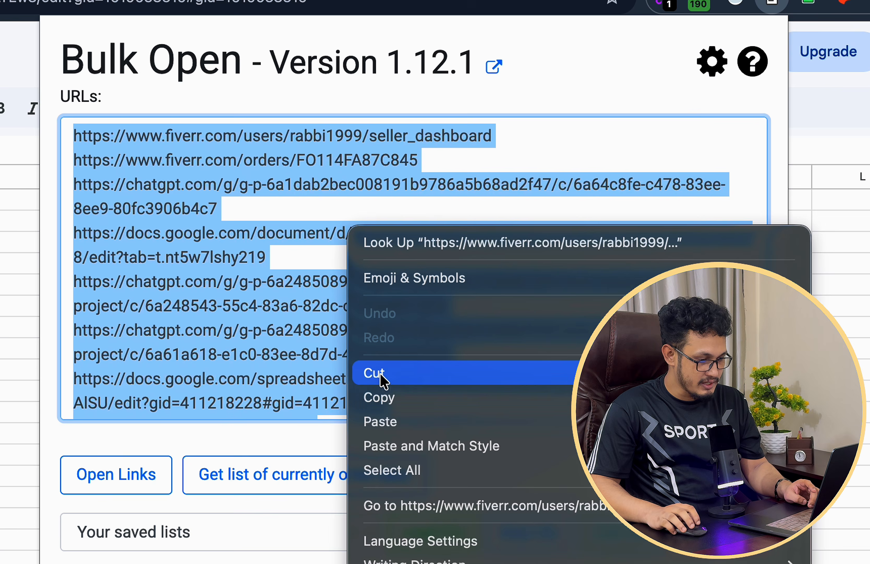
{"action": "left_click", "coordinate": [313, 445]}
{"action": "left_click", "coordinate": [115, 468]}
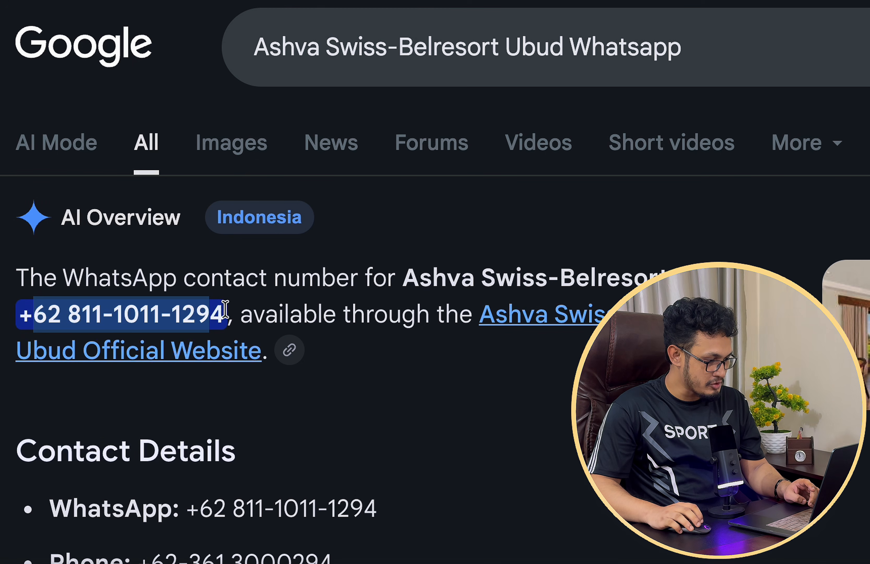
Step: Copy the WhatsApp number for Ashva Swiss-Belresort Ubud from the search result into E2
{"action": "left_click_drag", "start_coordinate": [199, 314], "coordinate": [34, 314]}
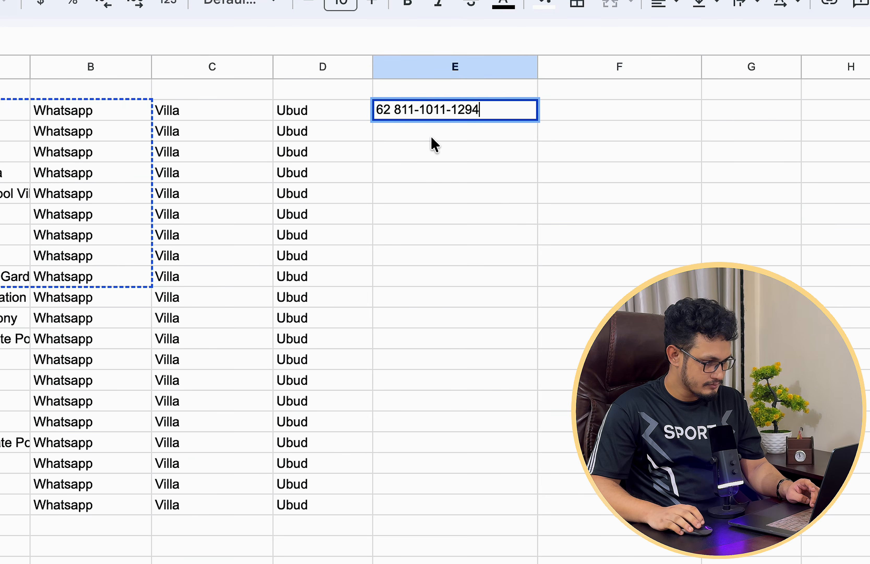
{"action": "key", "text": "Return"}
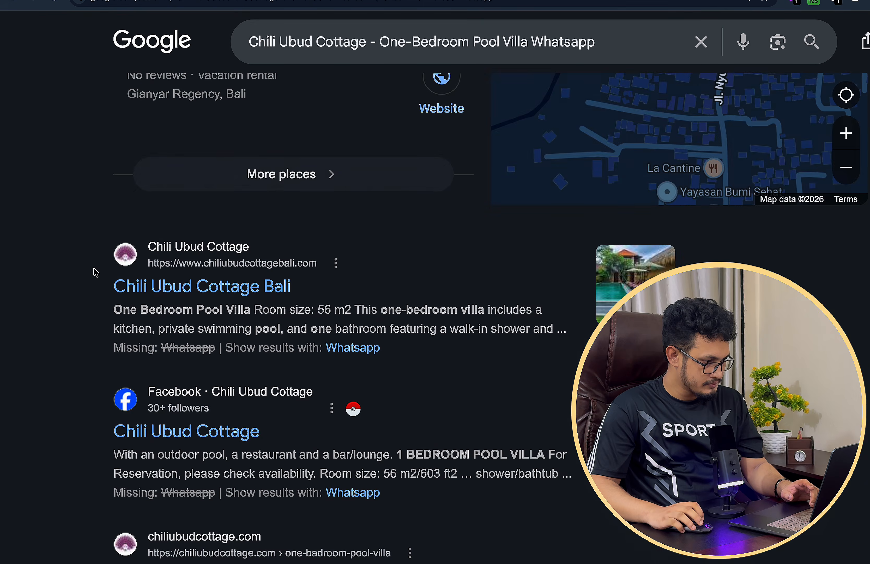
Step: Check the Chili Ubud Cottage search results for a WhatsApp number and delete that property's row 5 from the sheet
{"action": "scroll", "coordinate": [96, 271], "scroll_direction": "down", "scroll_amount": 4}
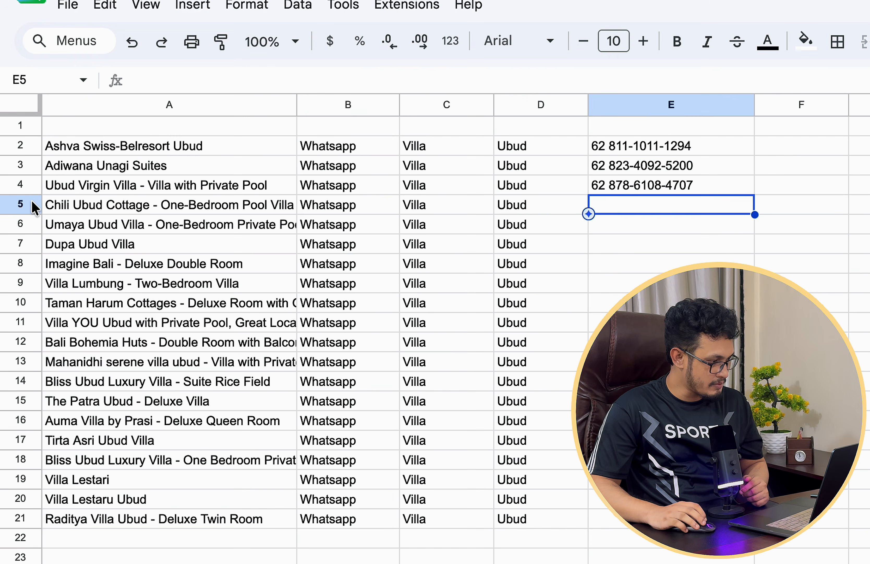
{"action": "left_click", "coordinate": [18, 204]}
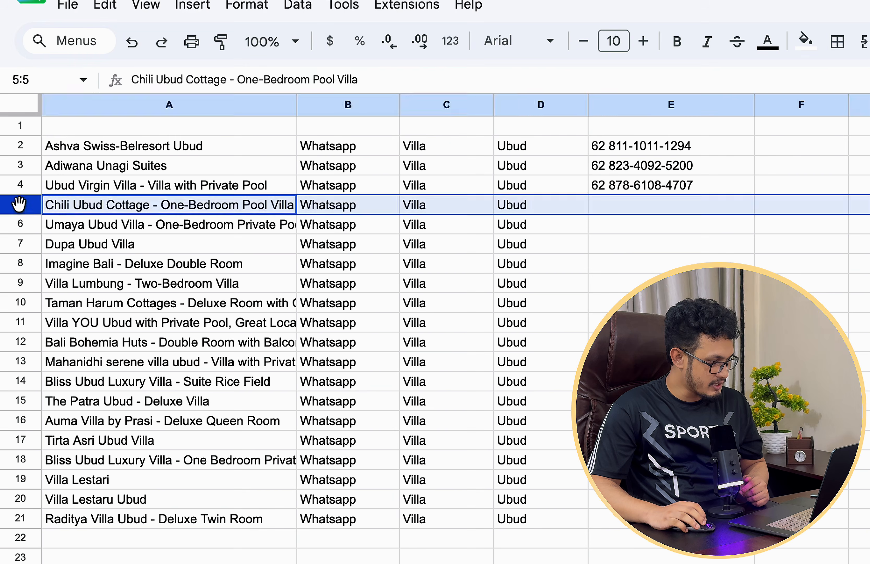
{"action": "right_click", "coordinate": [18, 204]}
{"action": "left_click", "coordinate": [102, 425]}
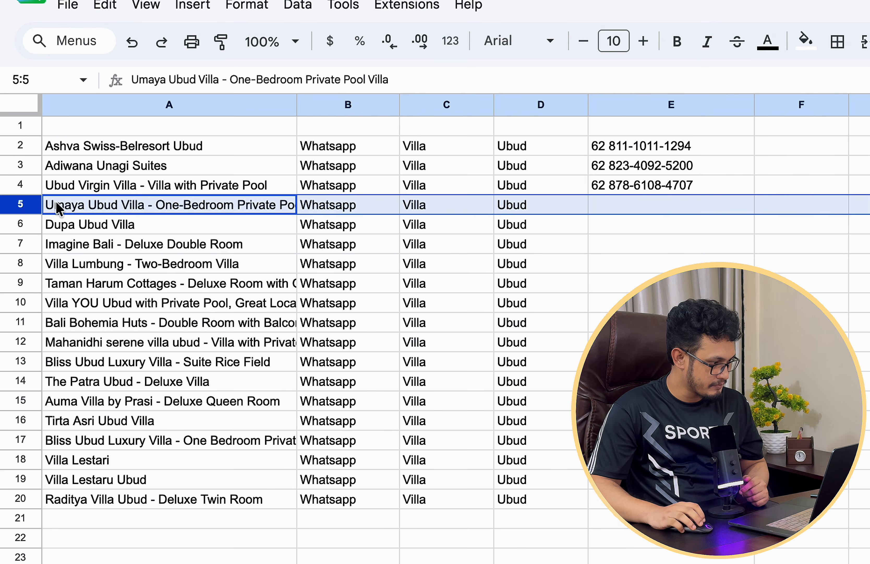
Step: Replace "Whatsapp" with "Email" in B2:B12 and copy the property names with their search word from A2:B6
{"action": "left_click_drag", "start_coordinate": [414, 112], "coordinate": [396, 301]}
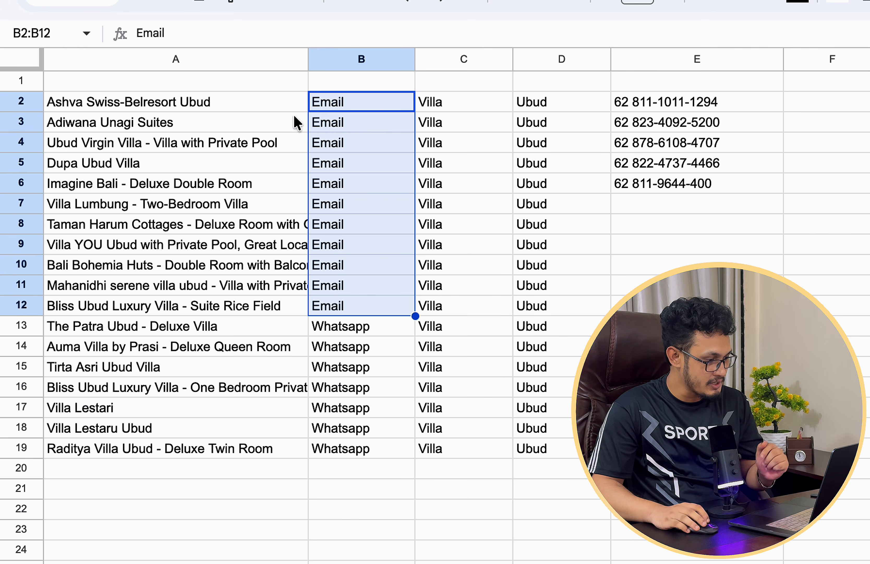
{"action": "left_click_drag", "start_coordinate": [184, 106], "coordinate": [373, 188]}
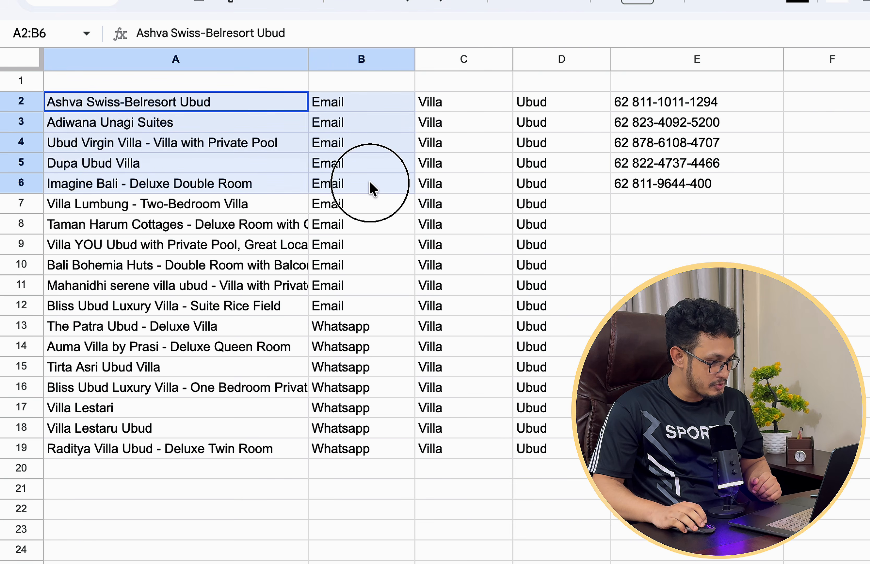
{"action": "right_click", "coordinate": [364, 154]}
{"action": "left_click", "coordinate": [431, 188]}
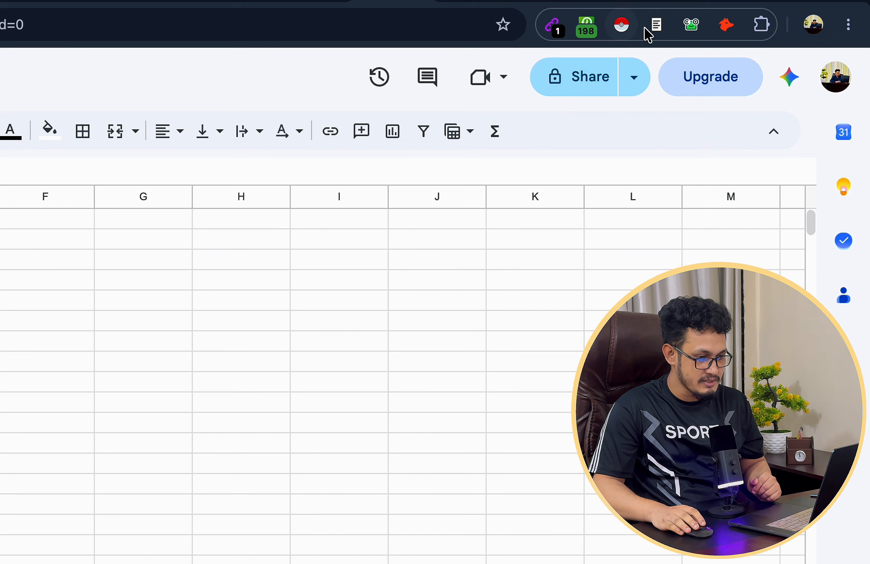
Step: Replace the URL list in the Bulk Open extension with the copied email search terms and open all of them
{"action": "left_click", "coordinate": [657, 26]}
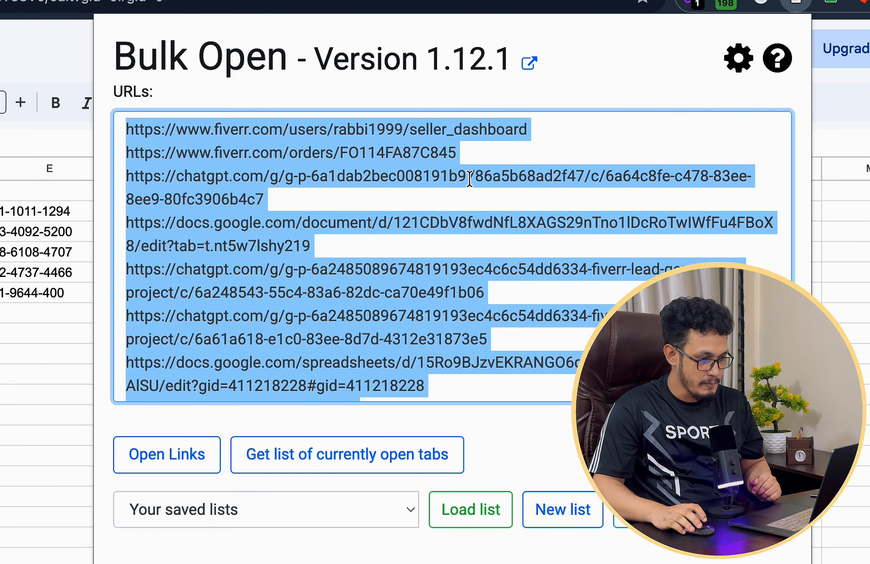
{"action": "right_click", "coordinate": [454, 196]}
{"action": "left_click", "coordinate": [517, 382]}
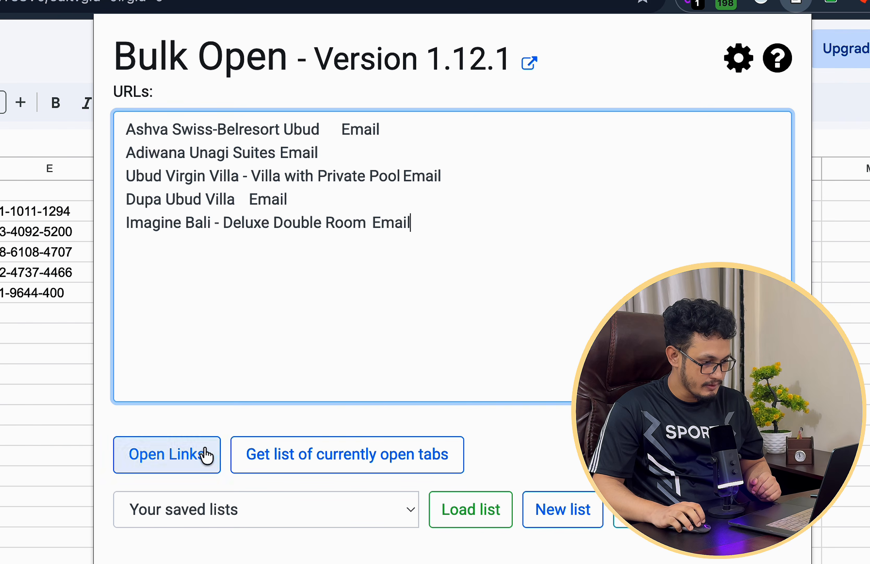
{"action": "left_click", "coordinate": [206, 454]}
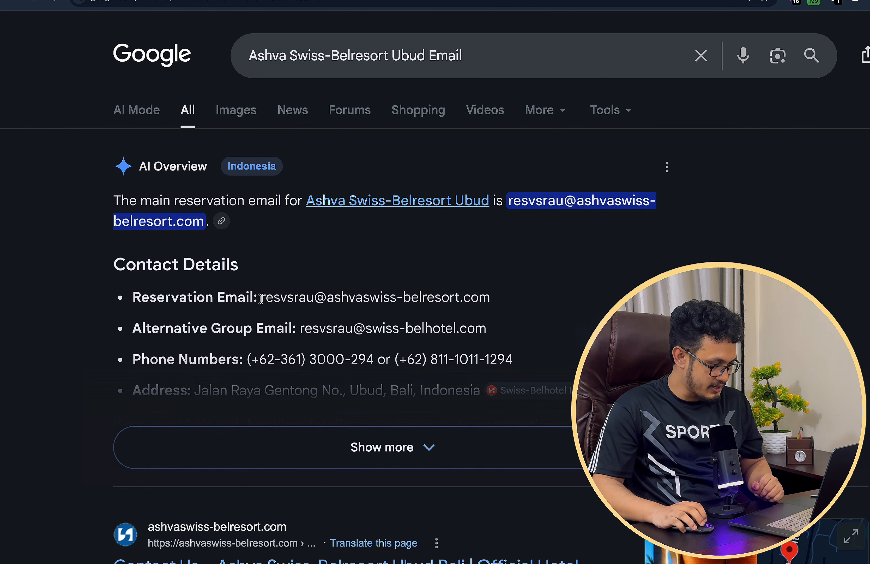
Step: Copy the reservation emails of Ashva Swiss-Belresort Ubud and Adiwana Unagi Suites from the search results into F2 and F3
{"action": "left_click_drag", "start_coordinate": [260, 299], "coordinate": [491, 304]}
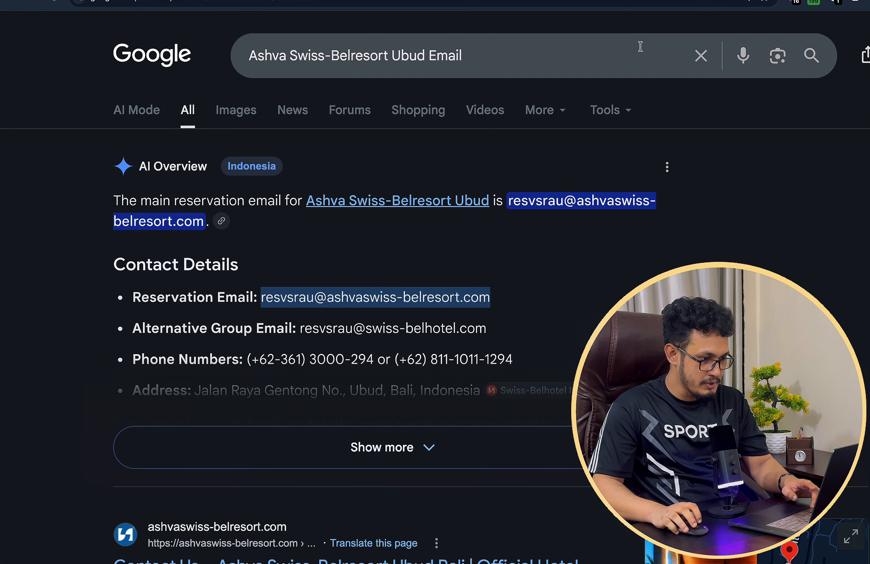
{"action": "left_click", "coordinate": [631, 3]}
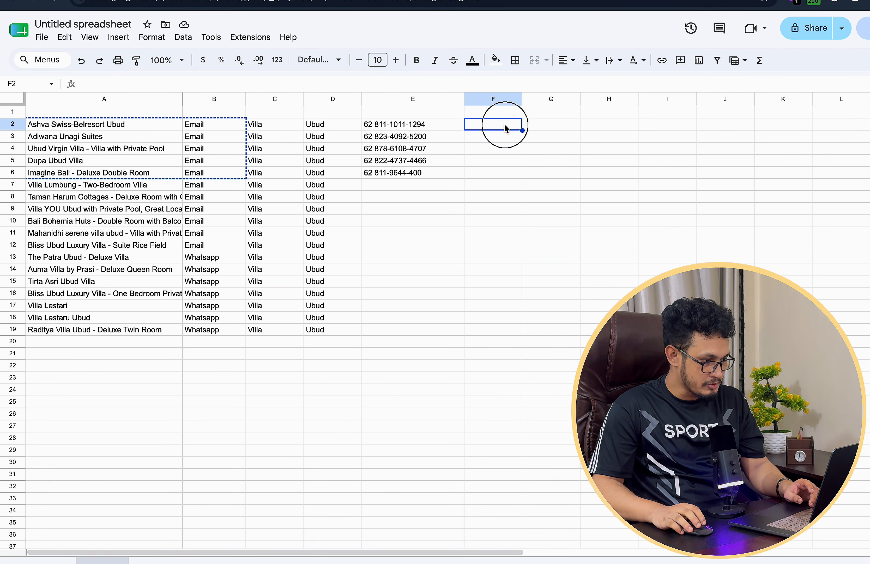
{"action": "key", "text": "ctrl+Tab"}
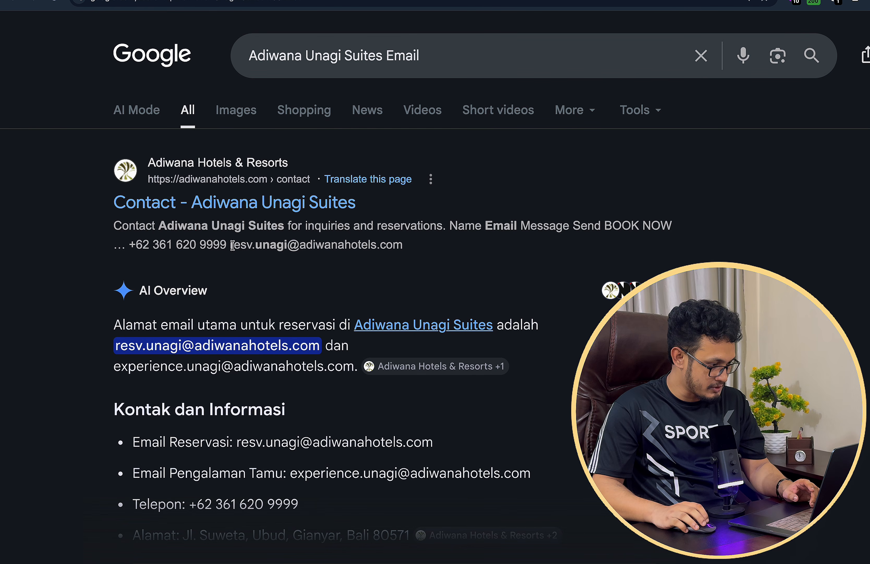
{"action": "left_click_drag", "start_coordinate": [232, 246], "coordinate": [407, 246]}
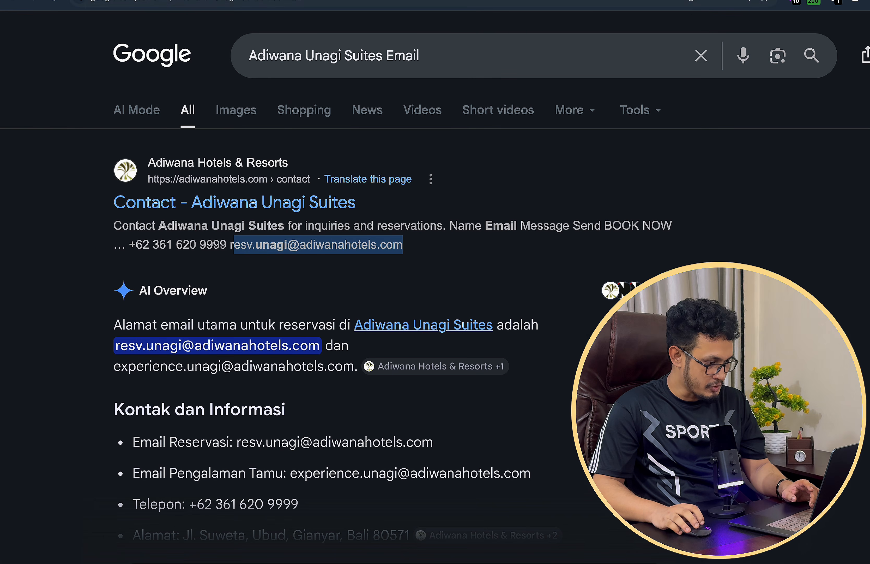
{"action": "left_click_drag", "start_coordinate": [231, 244], "coordinate": [402, 245]}
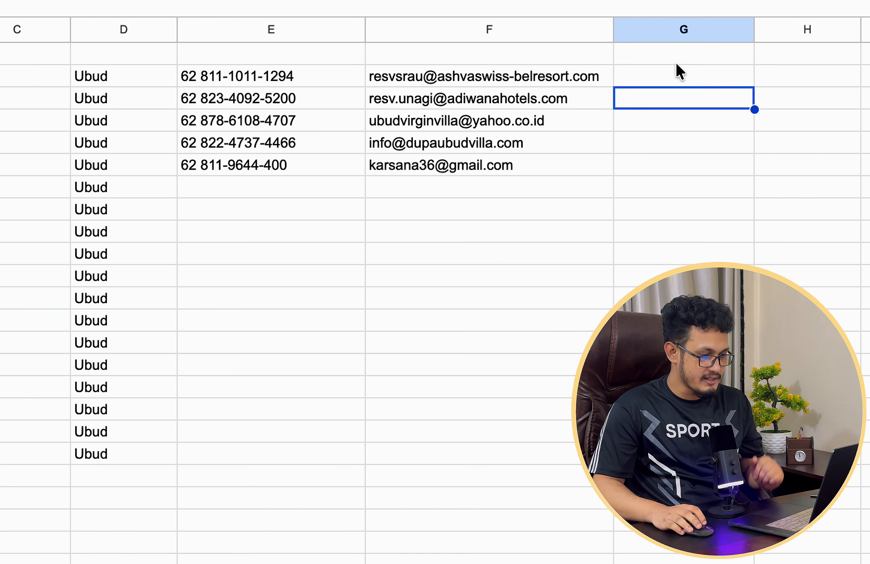
Step: Enter "Website" as the header in G1 and submit the emails from F2:F6 to the ChatGPT chat that derives website URLs
{"action": "left_click", "coordinate": [676, 63]}
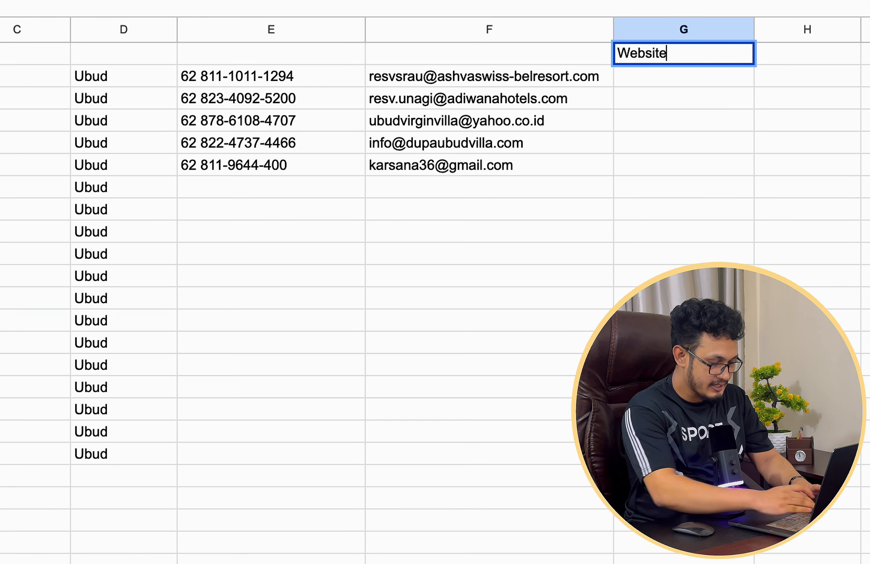
{"action": "key", "text": "Return"}
{"action": "left_click_drag", "start_coordinate": [533, 79], "coordinate": [513, 169]}
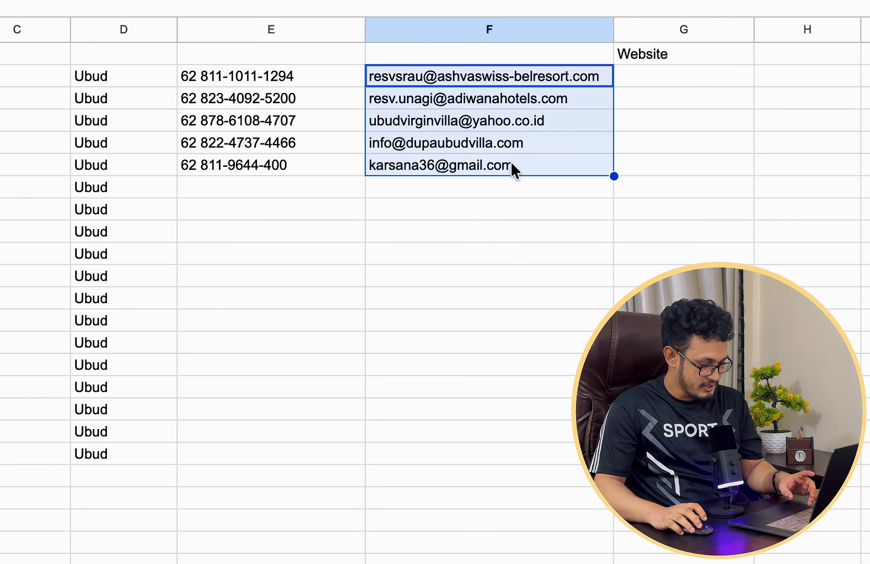
{"action": "key", "text": "ctrl+c"}
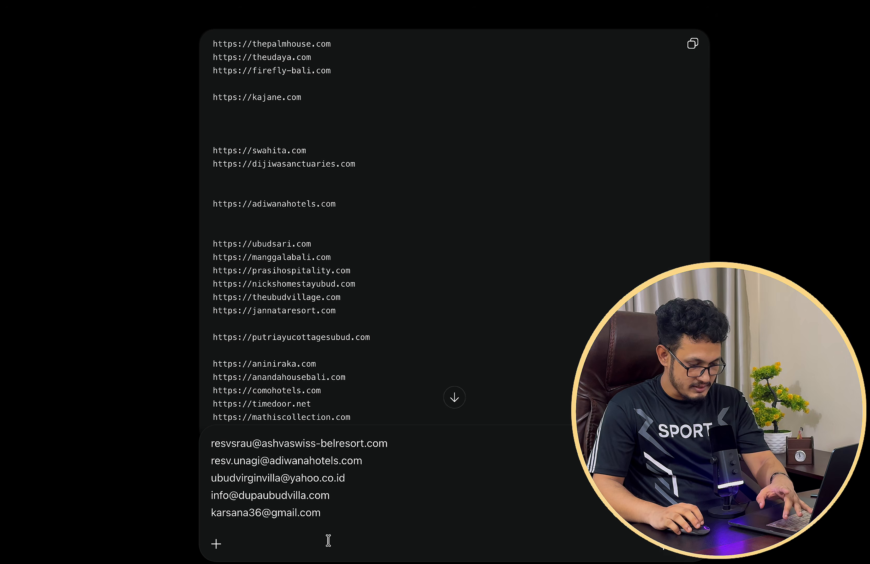
{"action": "key", "text": "Return"}
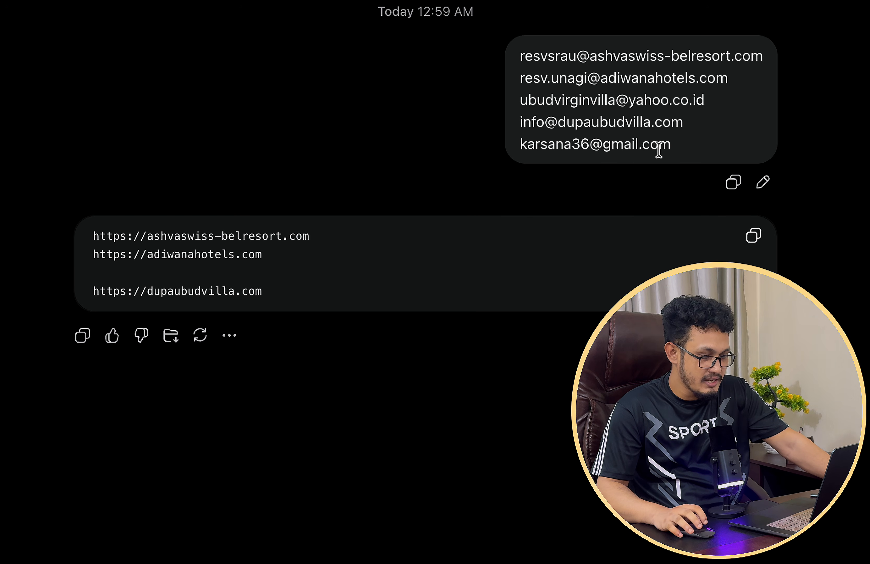
Step: Copy ChatGPT's generated website list and paste it into the Website column starting at G2
{"action": "left_click", "coordinate": [754, 235]}
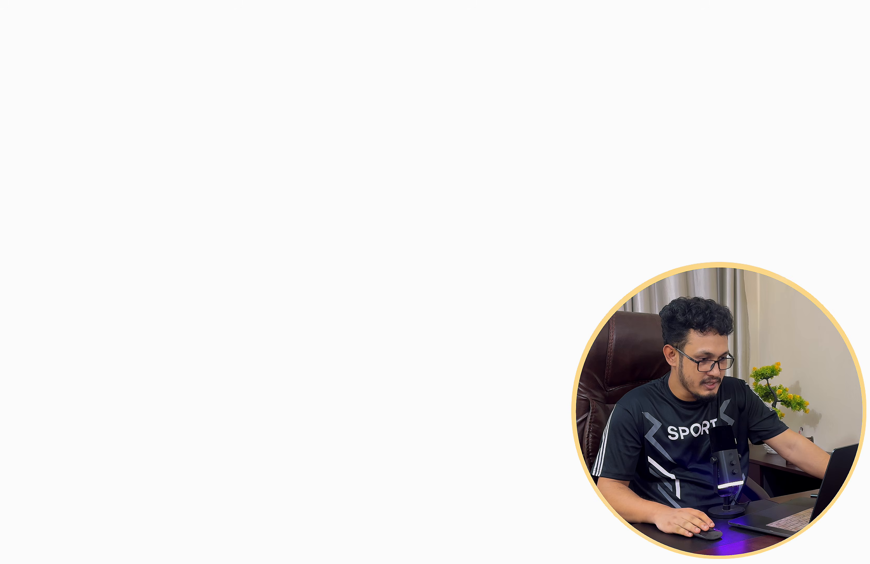
{"action": "left_click", "coordinate": [437, 96]}
{"action": "right_click", "coordinate": [440, 97]}
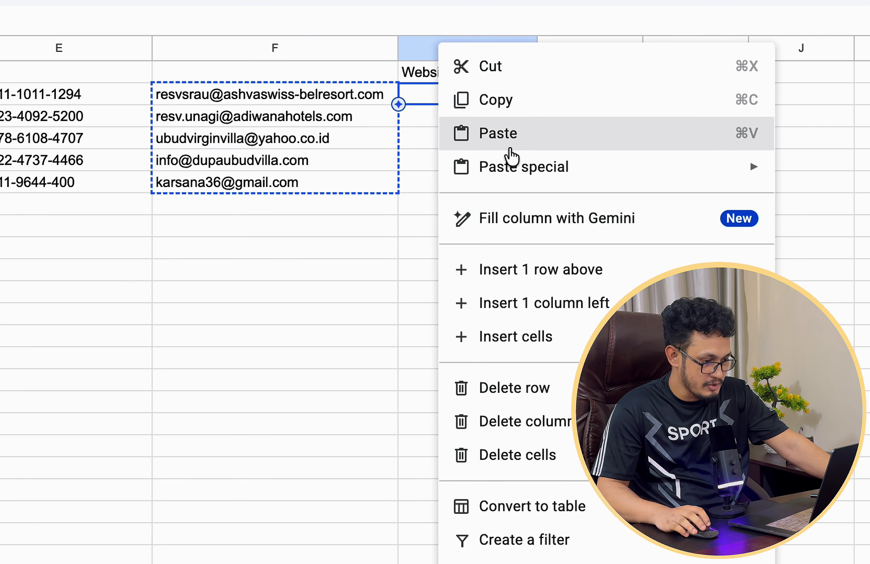
{"action": "left_click", "coordinate": [537, 138]}
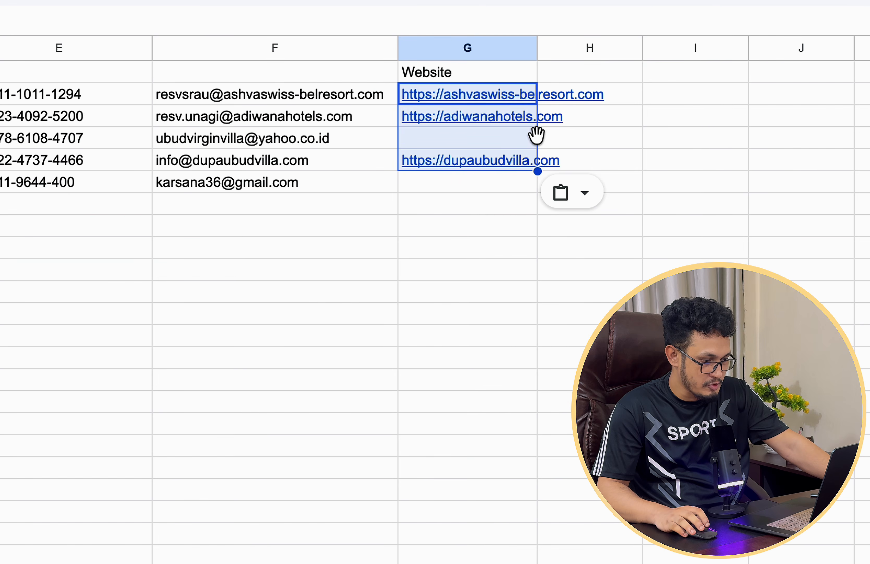
{"action": "left_click", "coordinate": [302, 139]}
{"action": "left_click", "coordinate": [294, 183]}
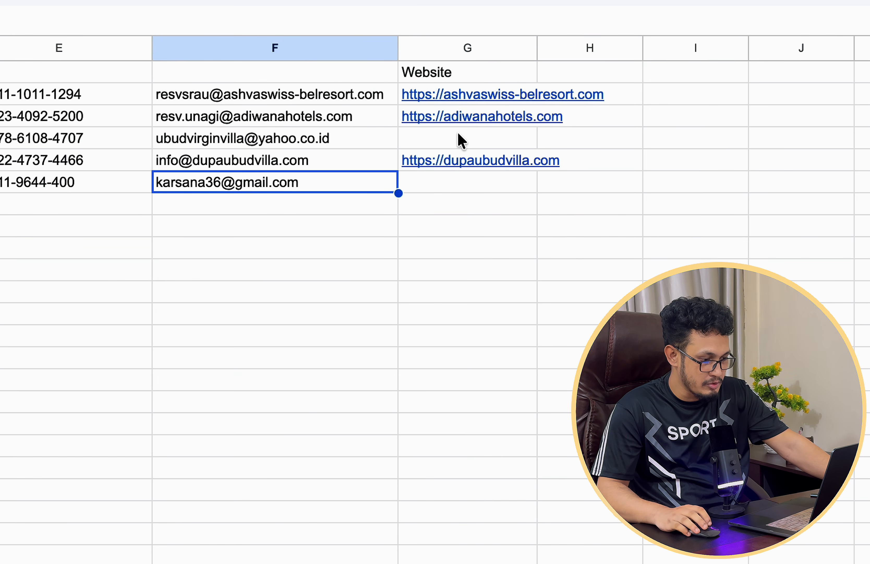
{"action": "left_click_drag", "start_coordinate": [531, 47], "coordinate": [667, 52]}
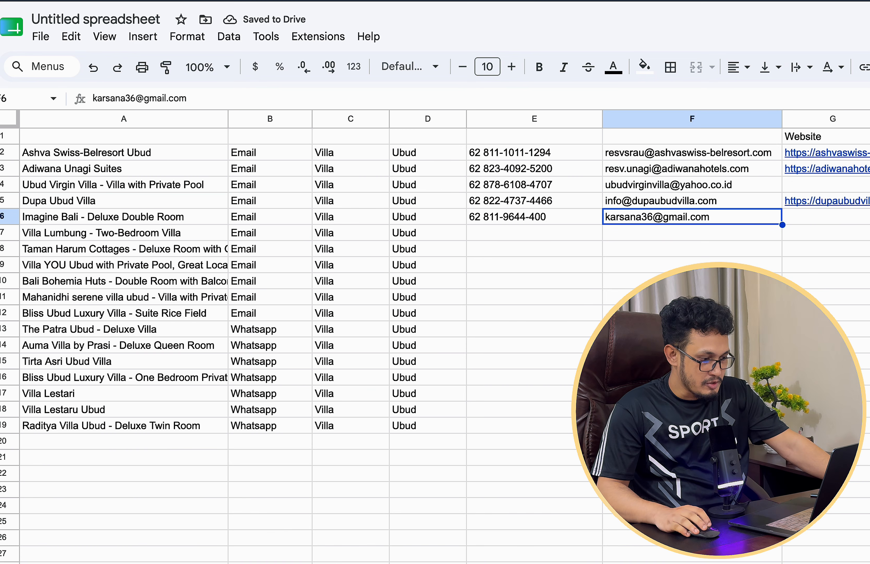
{"action": "left_click", "coordinate": [545, 216]}
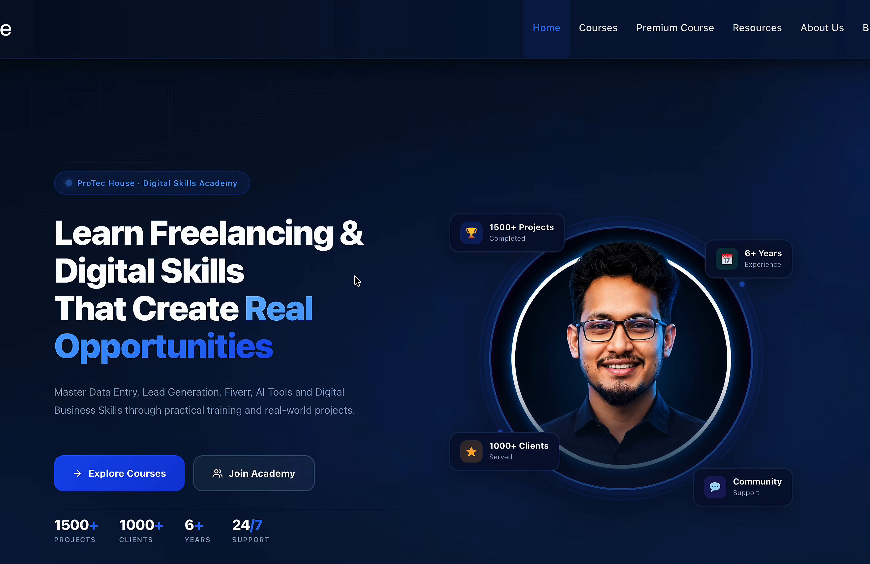
Step: Look through the ProTec House home page and its Courses page, including the free, premium and resource offerings
{"action": "scroll", "coordinate": [356, 281], "scroll_direction": "down", "scroll_amount": 15}
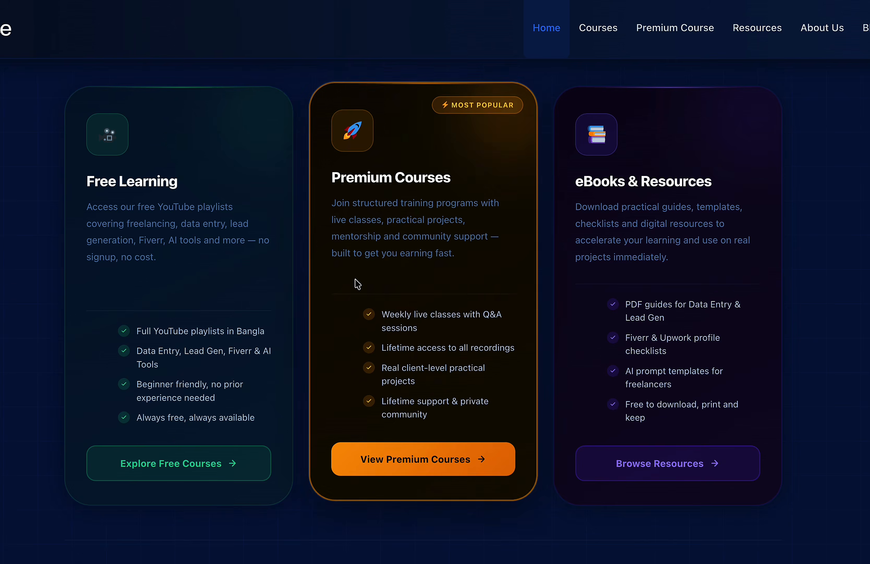
{"action": "scroll", "coordinate": [359, 287], "scroll_direction": "down", "scroll_amount": 20}
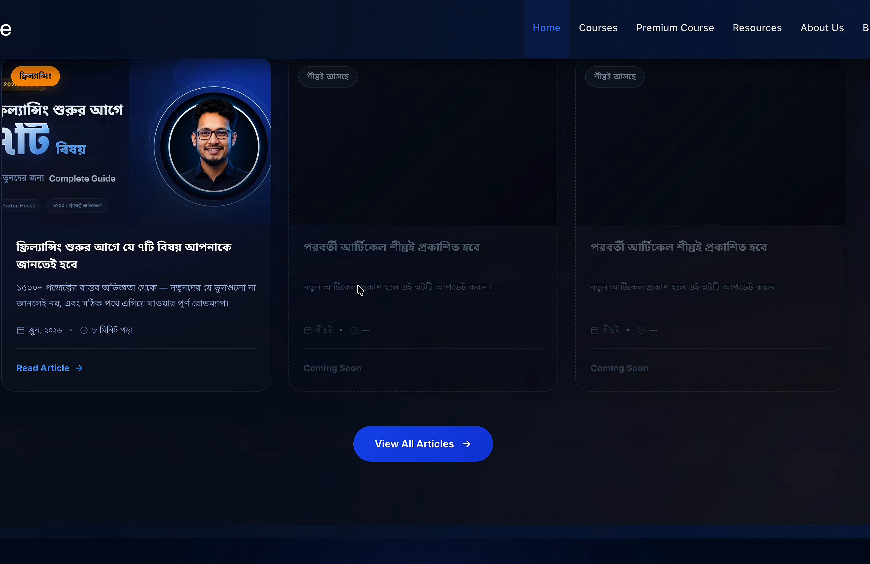
{"action": "scroll", "coordinate": [358, 285], "scroll_direction": "down", "scroll_amount": 20}
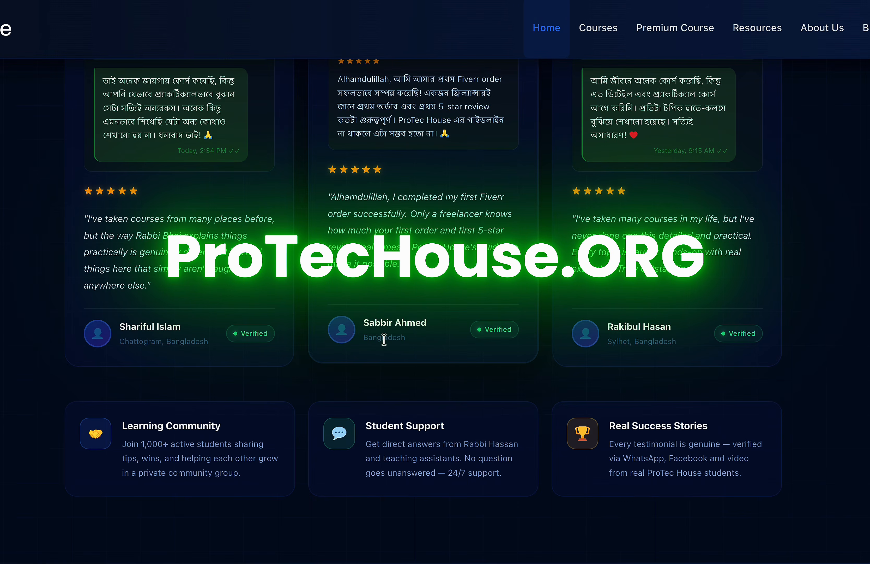
{"action": "left_click", "coordinate": [607, 32]}
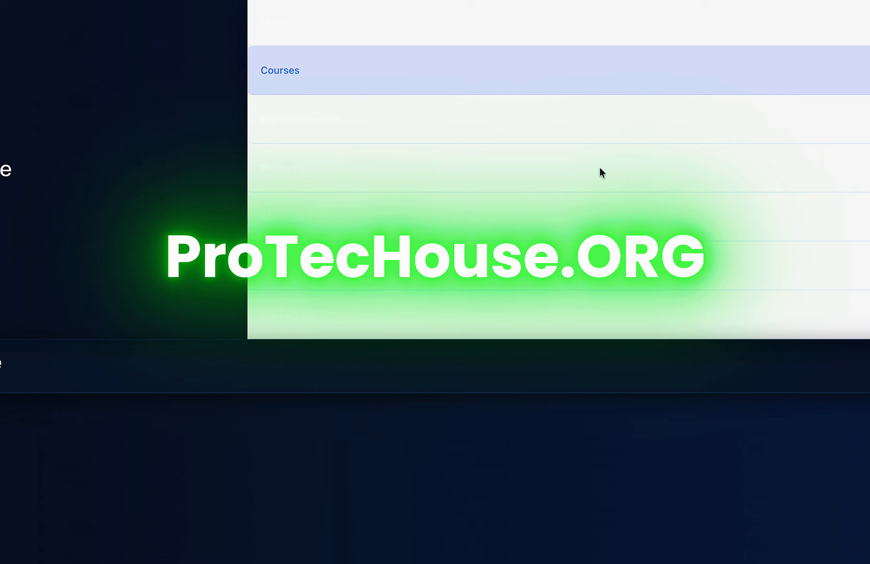
{"action": "scroll", "coordinate": [298, 368], "scroll_direction": "down", "scroll_amount": 5}
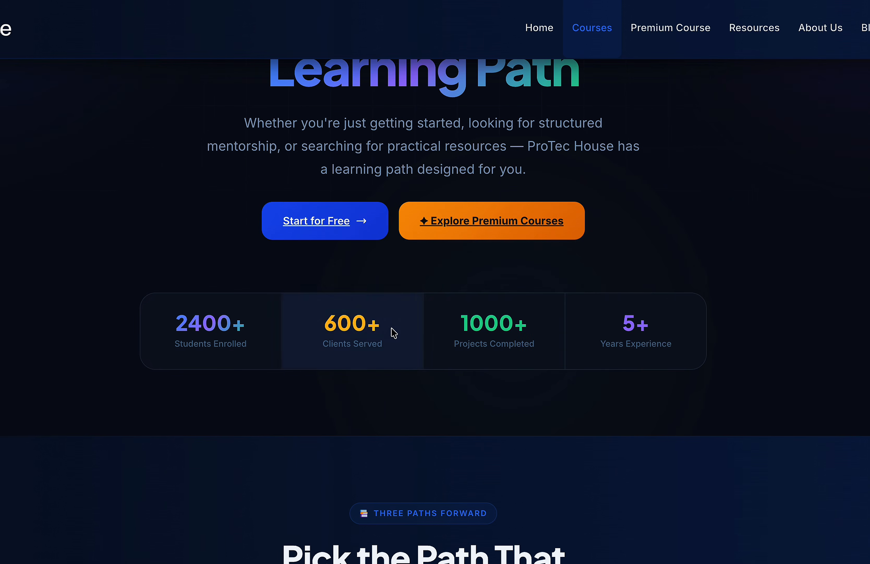
{"action": "scroll", "coordinate": [393, 331], "scroll_direction": "down", "scroll_amount": 14}
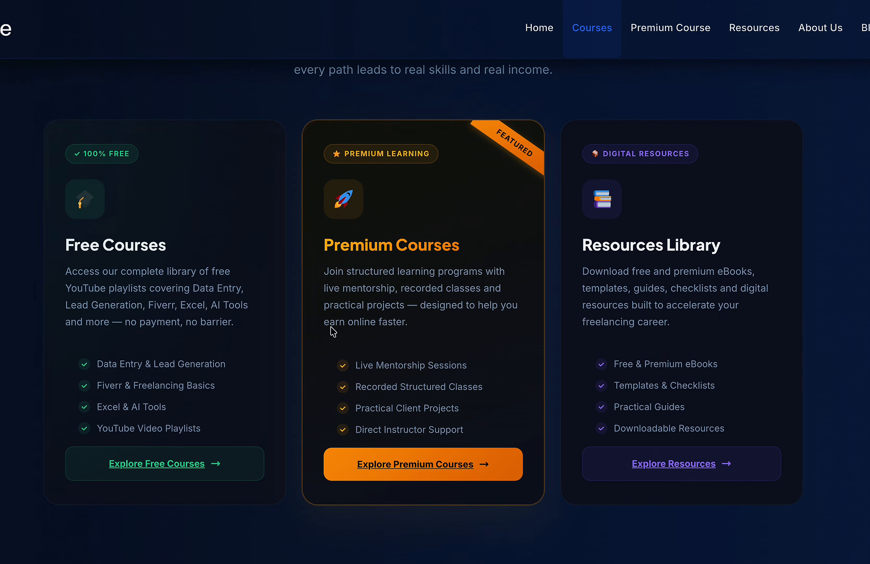
{"action": "scroll", "coordinate": [600, 345], "scroll_direction": "down", "scroll_amount": 5}
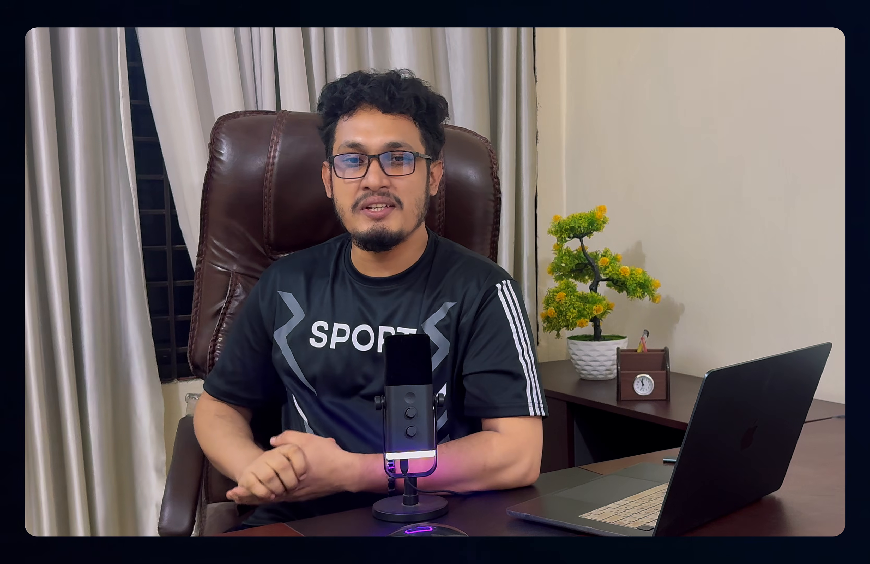